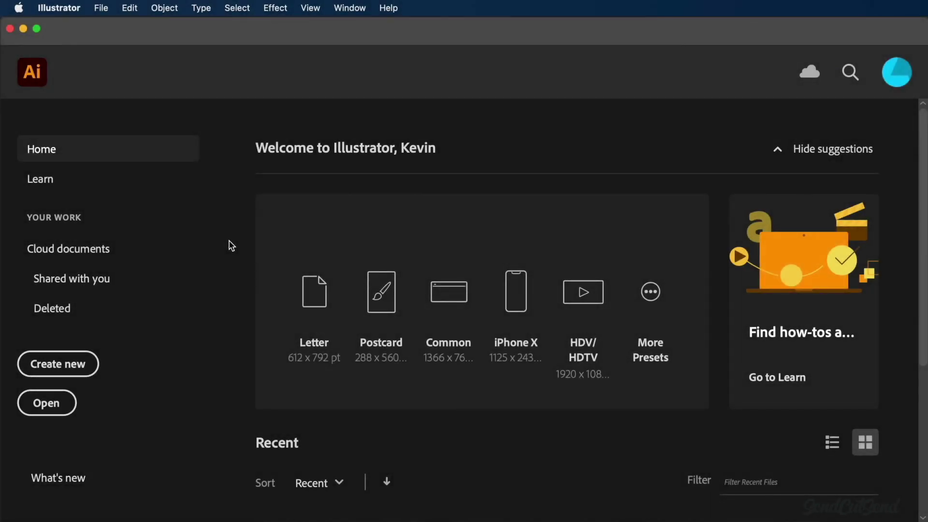
- Create a new document in inches with width 40 and height 8
{"action": "left_click", "coordinate": [83, 367]}
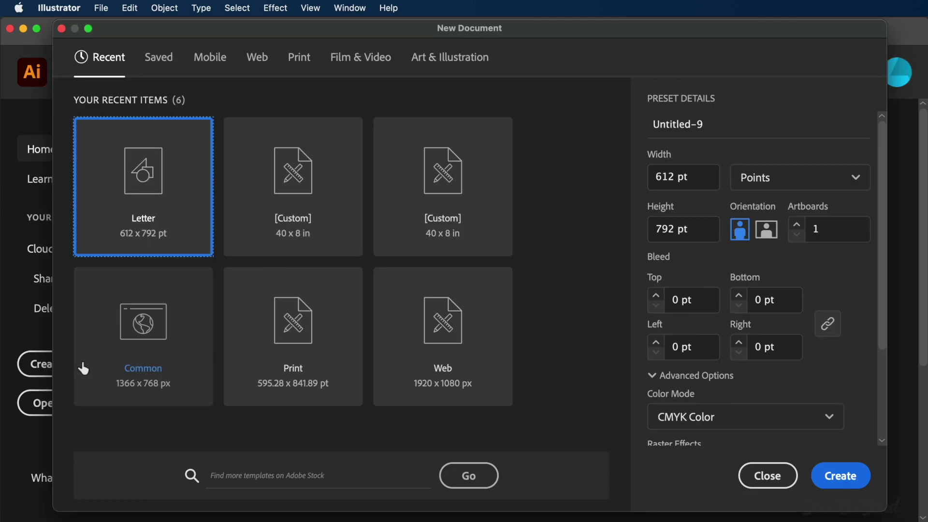
{"action": "left_click", "coordinate": [783, 187]}
{"action": "left_click", "coordinate": [777, 289]}
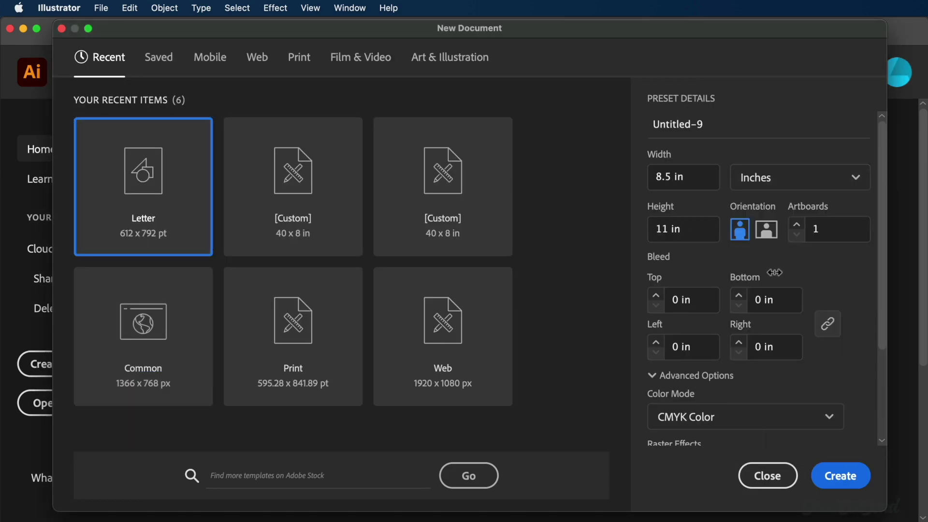
{"action": "left_click_drag", "start_coordinate": [673, 178], "coordinate": [656, 180]}
{"action": "type", "text": "40"}
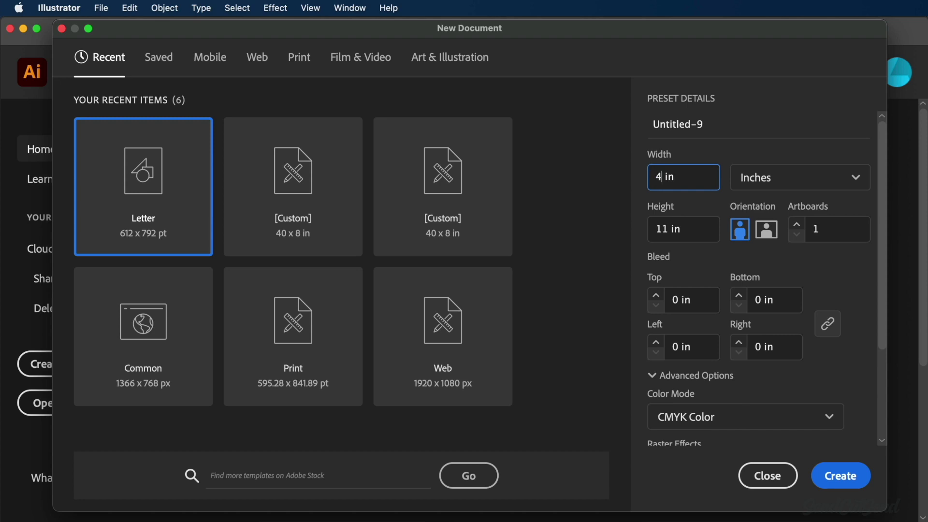
{"action": "double_click", "coordinate": [670, 233]}
{"action": "type", "text": "8"}
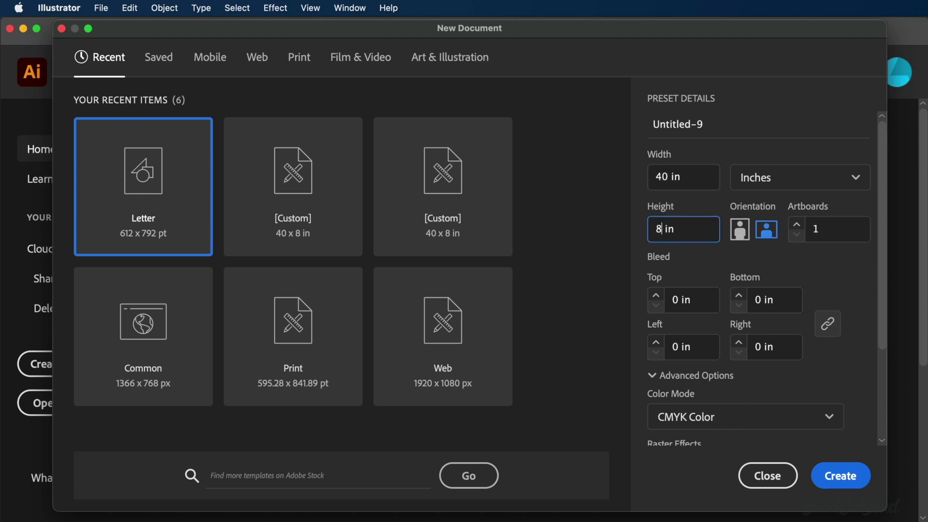
{"action": "left_click", "coordinate": [828, 478]}
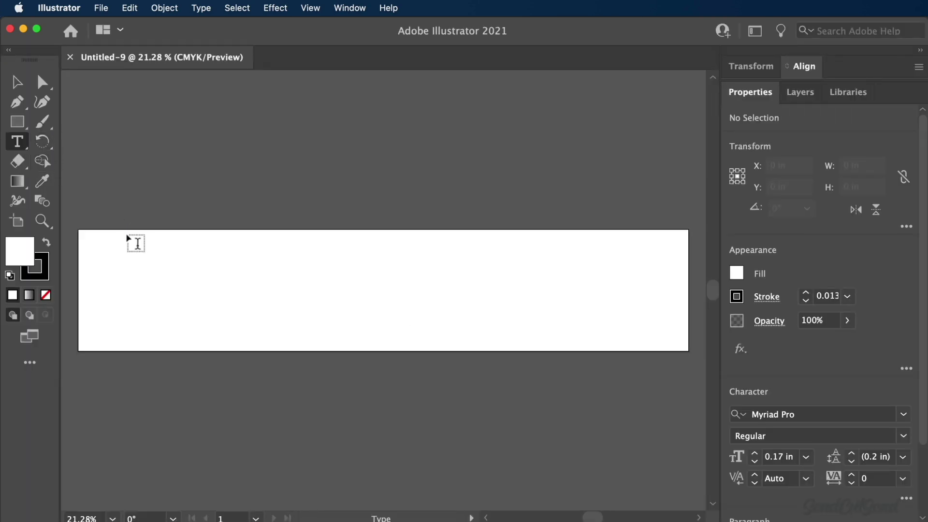
- Draw a text area across the artboard, clear the placeholder and select the word SENDCUTSEND
{"action": "left_click_drag", "start_coordinate": [90, 233], "coordinate": [676, 344]}
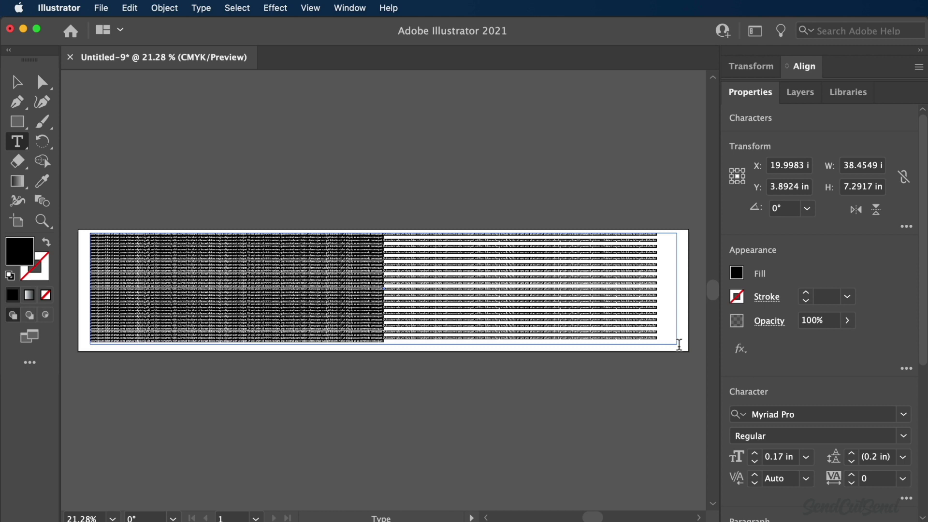
{"action": "key", "text": "BackSpace"}
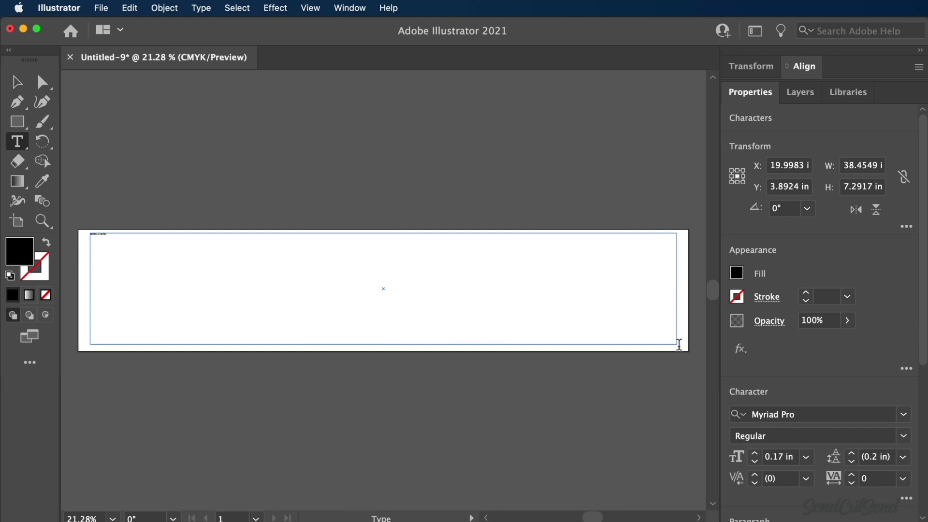
{"action": "scroll", "coordinate": [110, 229], "scroll_direction": "left", "scroll_amount": 5}
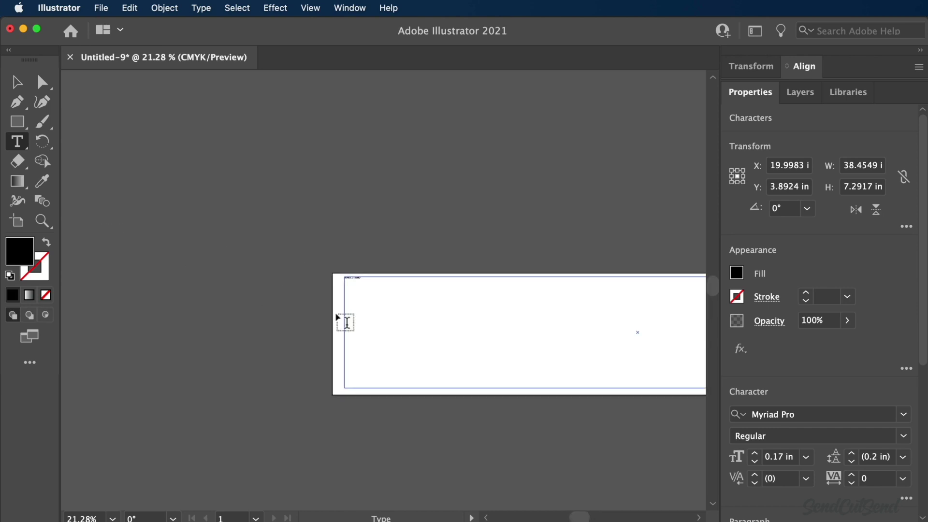
{"action": "scroll", "coordinate": [386, 323], "scroll_direction": "up", "scroll_amount": 5}
{"action": "scroll", "coordinate": [386, 323], "scroll_direction": "left", "scroll_amount": 5}
{"action": "scroll", "coordinate": [386, 323], "scroll_direction": "up", "scroll_amount": 5}
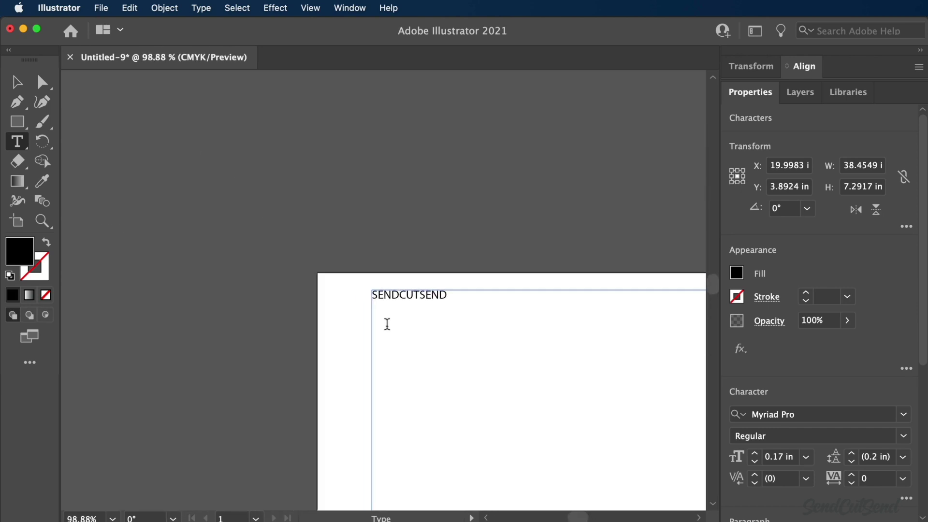
{"action": "scroll", "coordinate": [388, 323], "scroll_direction": "up", "scroll_amount": 5}
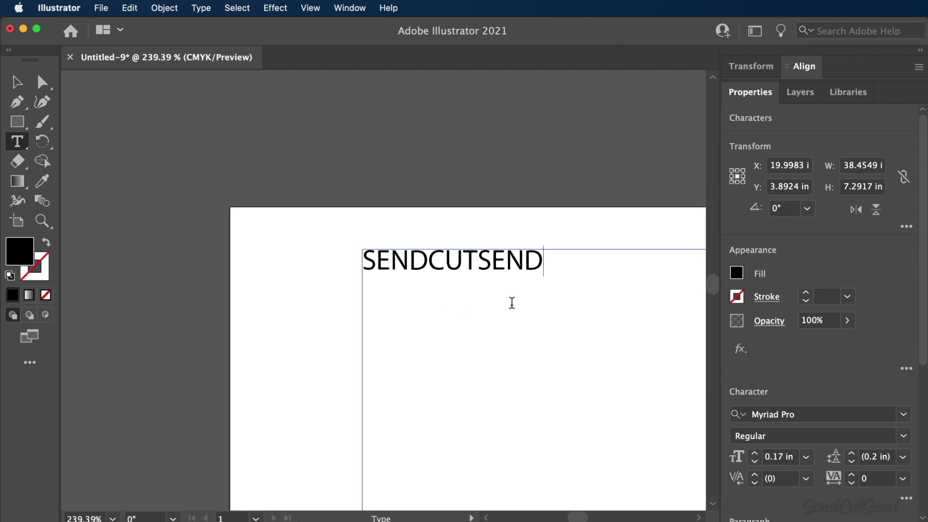
{"action": "left_click_drag", "start_coordinate": [551, 257], "coordinate": [315, 246]}
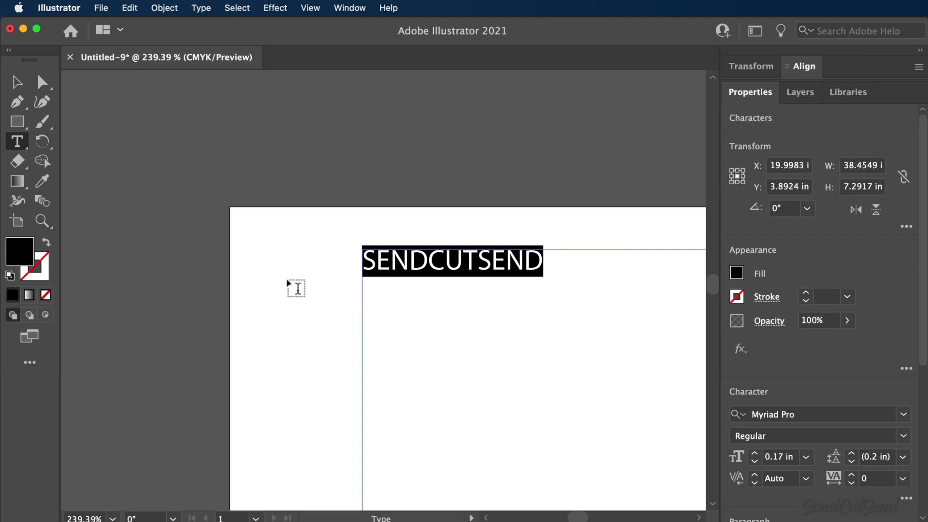
{"action": "scroll", "coordinate": [287, 282], "scroll_direction": "right", "scroll_amount": 2}
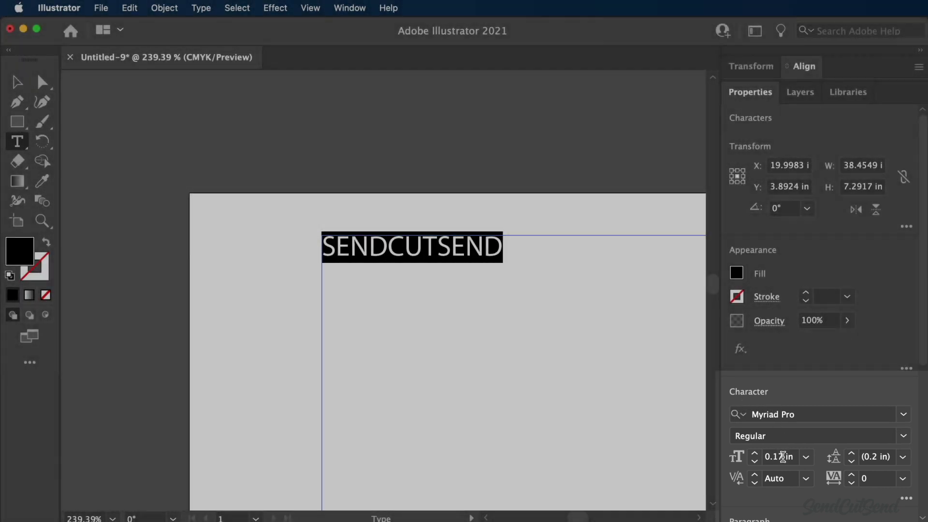
- Set SENDCUTSEND to 5 in font size in Helvetica Bold
{"action": "left_click", "coordinate": [761, 457]}
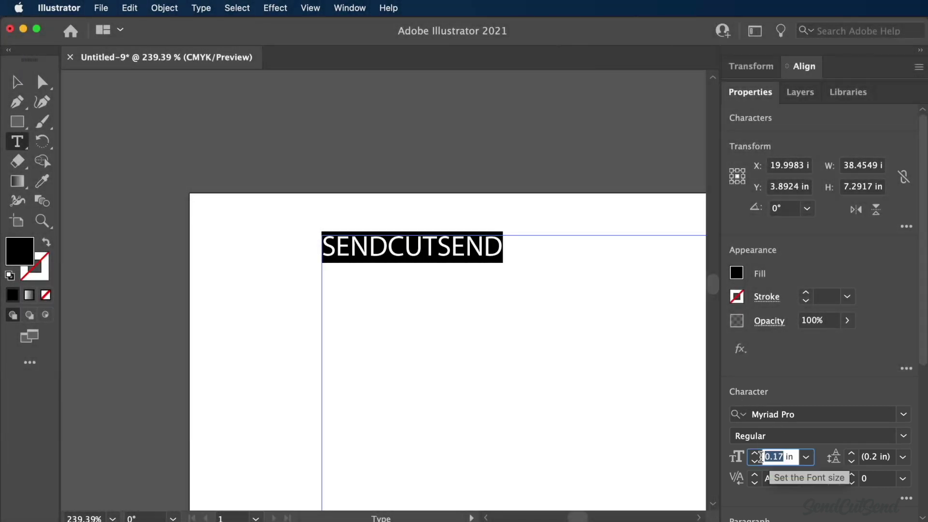
{"action": "type", "text": "5"}
{"action": "key", "text": "Return"}
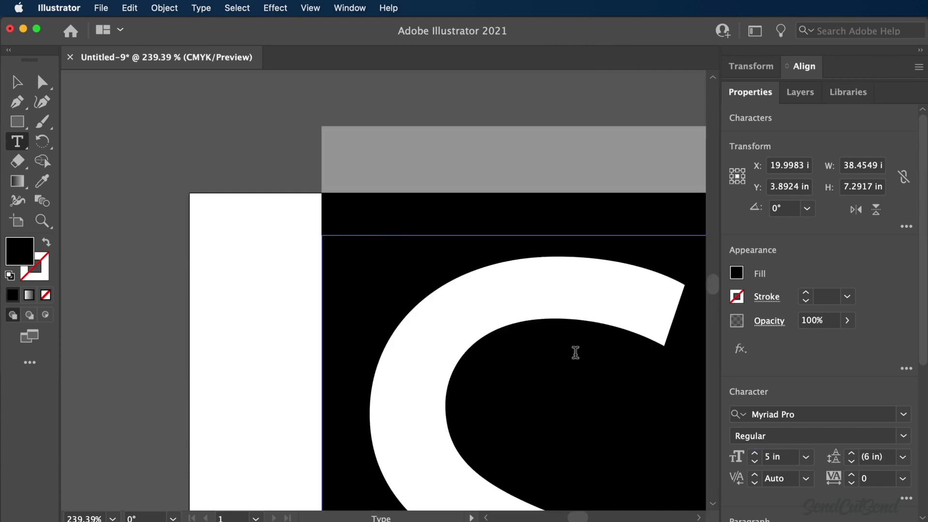
{"action": "scroll", "coordinate": [575, 353], "scroll_direction": "down", "scroll_amount": 5}
{"action": "left_click", "coordinate": [769, 417]}
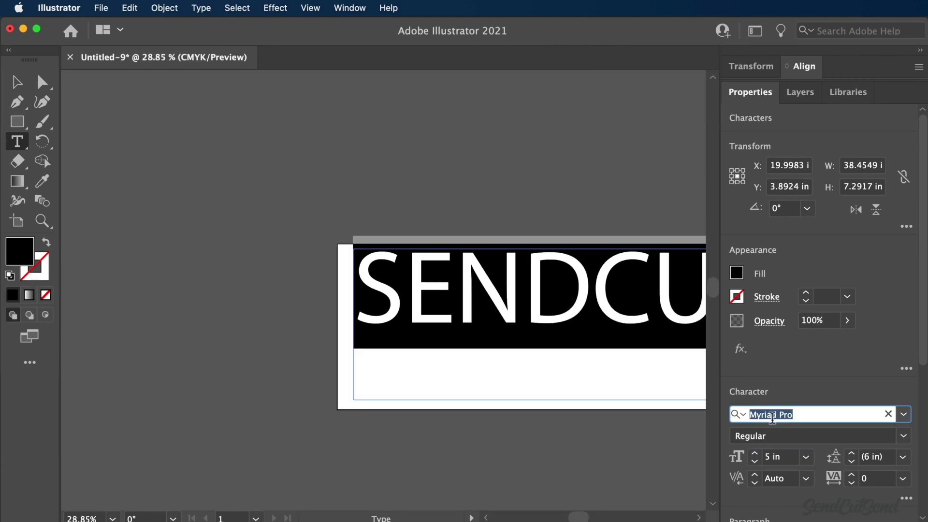
{"action": "type", "text": "HELVETICA BOLD"}
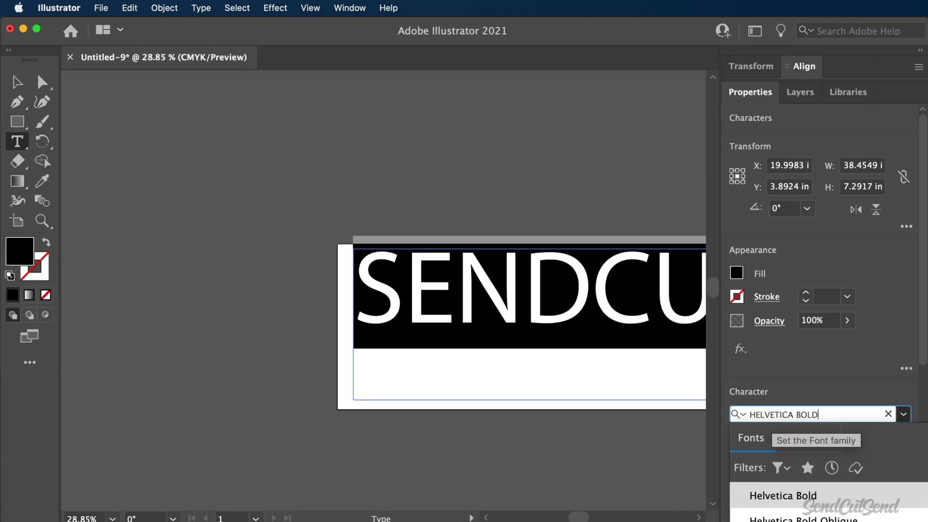
{"action": "key", "text": "Return"}
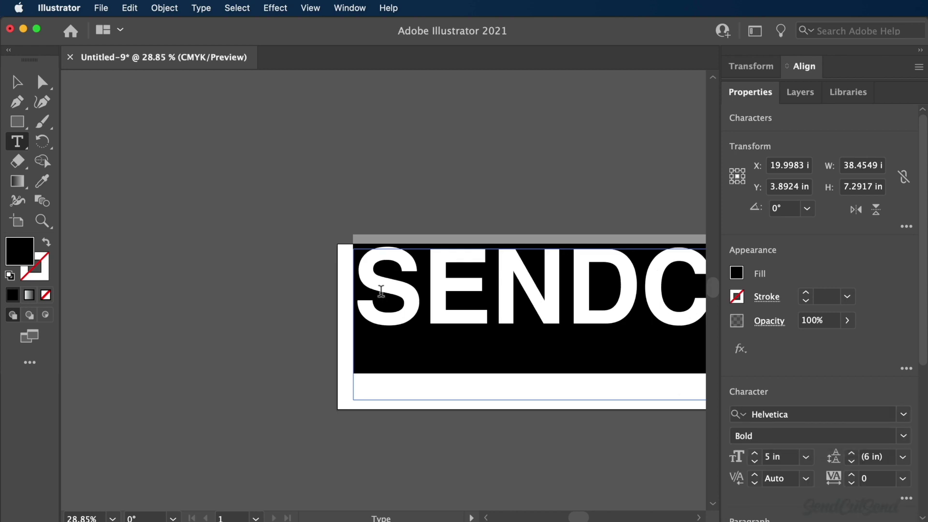
{"action": "scroll", "coordinate": [382, 290], "scroll_direction": "down", "scroll_amount": 3}
{"action": "scroll", "coordinate": [379, 292], "scroll_direction": "right", "scroll_amount": 3}
{"action": "scroll", "coordinate": [387, 310], "scroll_direction": "up", "scroll_amount": 3}
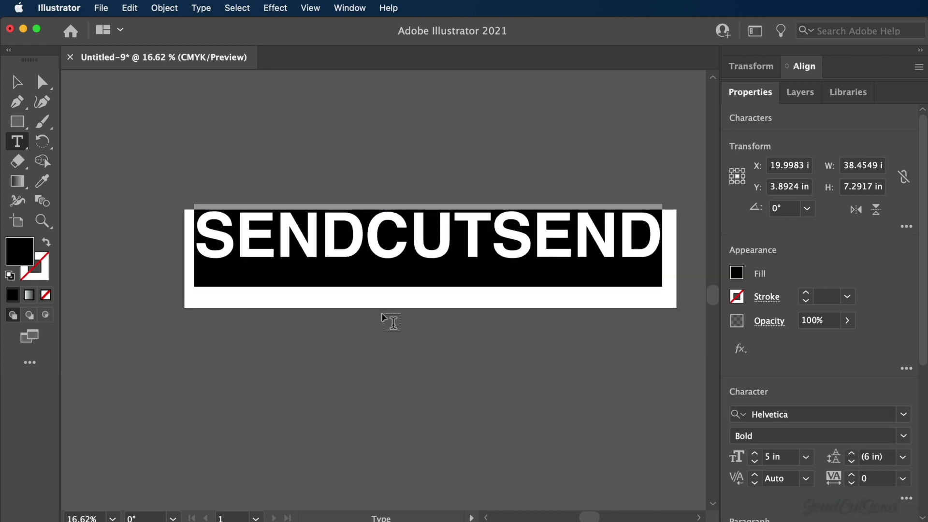
{"action": "scroll", "coordinate": [383, 317], "scroll_direction": "right", "scroll_amount": 2}
{"action": "scroll", "coordinate": [383, 317], "scroll_direction": "up", "scroll_amount": 2}
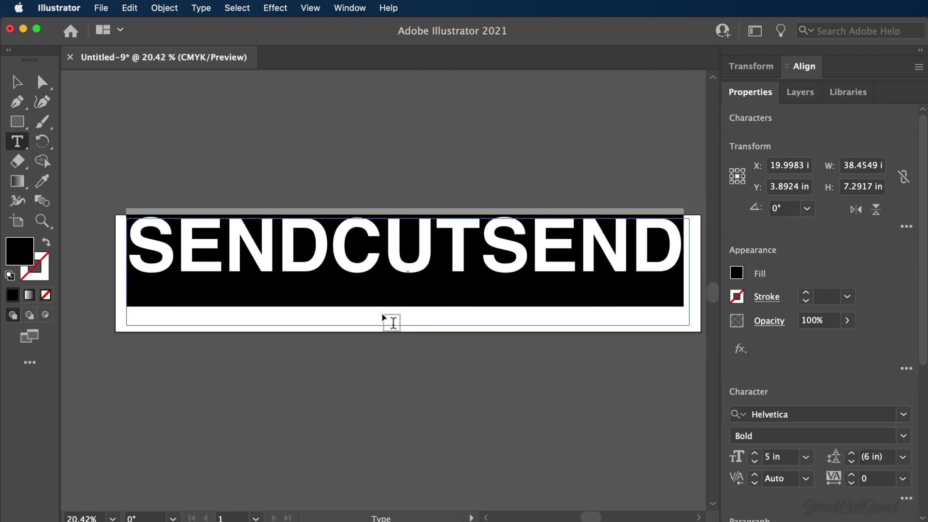
- Stretch the text frame to the artboard's top, bottom-left corner and right edge
{"action": "left_click", "coordinate": [17, 82]}
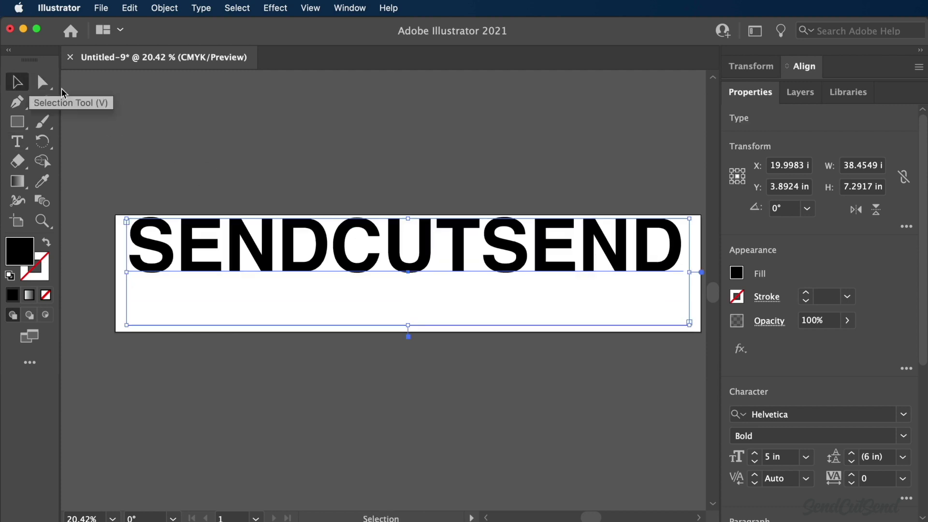
{"action": "left_click_drag", "start_coordinate": [408, 218], "coordinate": [408, 214]}
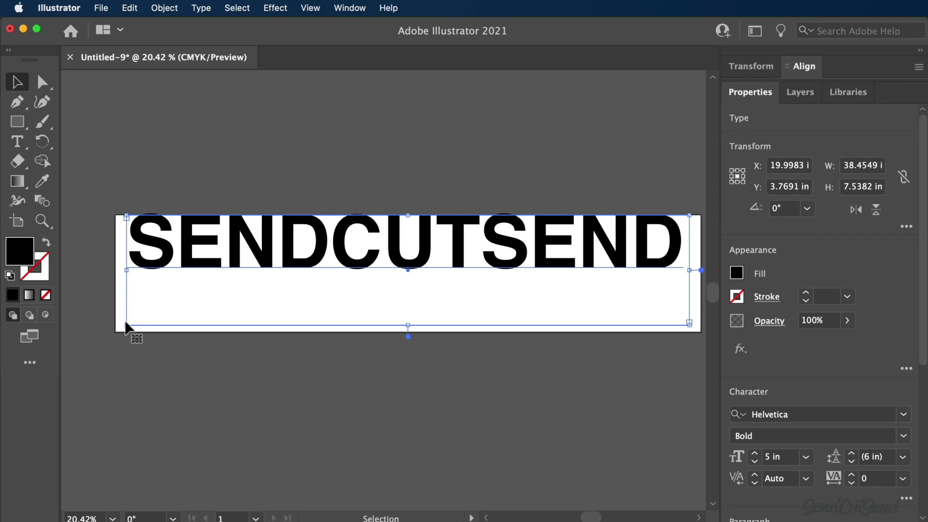
{"action": "left_click_drag", "start_coordinate": [126, 325], "coordinate": [118, 332]}
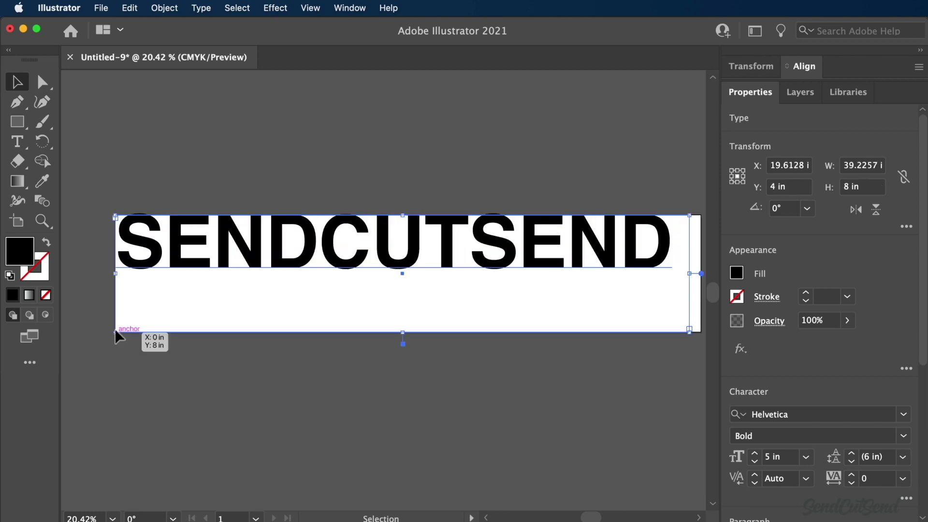
{"action": "scroll", "coordinate": [125, 335], "scroll_direction": "right", "scroll_amount": 3}
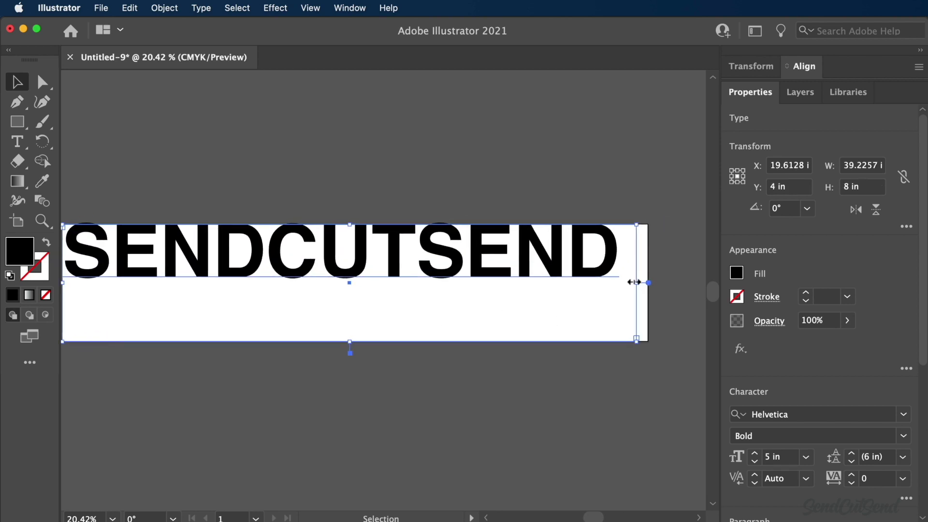
{"action": "left_click_drag", "start_coordinate": [634, 282], "coordinate": [649, 283]}
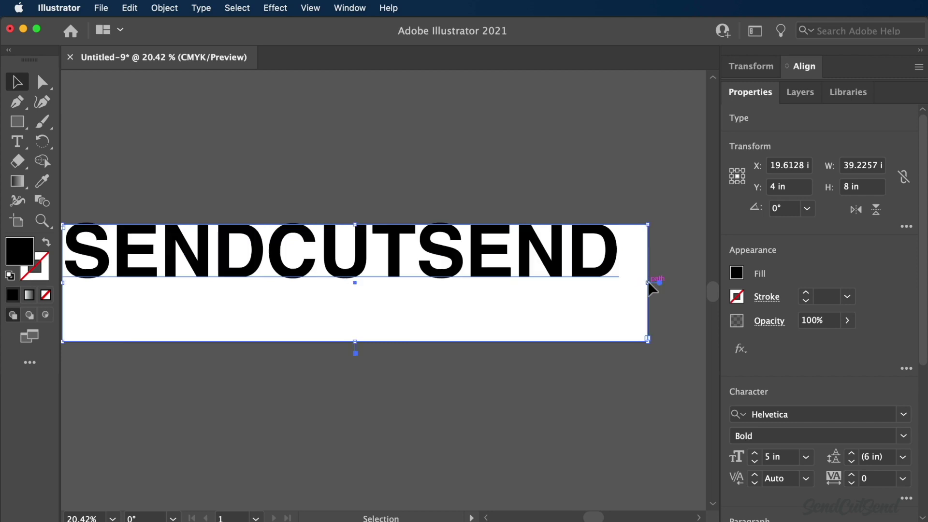
{"action": "scroll", "coordinate": [789, 356], "scroll_direction": "down", "scroll_amount": 5}
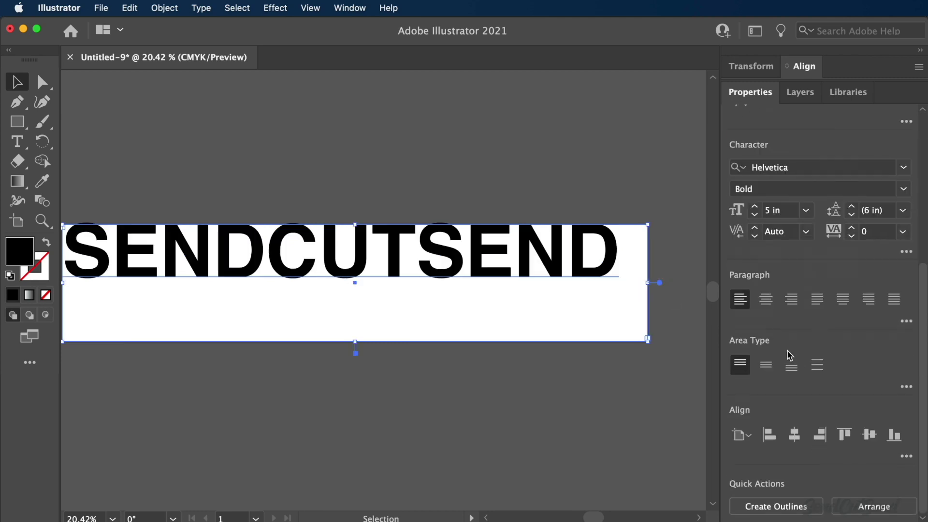
- Centre the text horizontally and vertically within its frame
{"action": "left_click", "coordinate": [764, 301]}
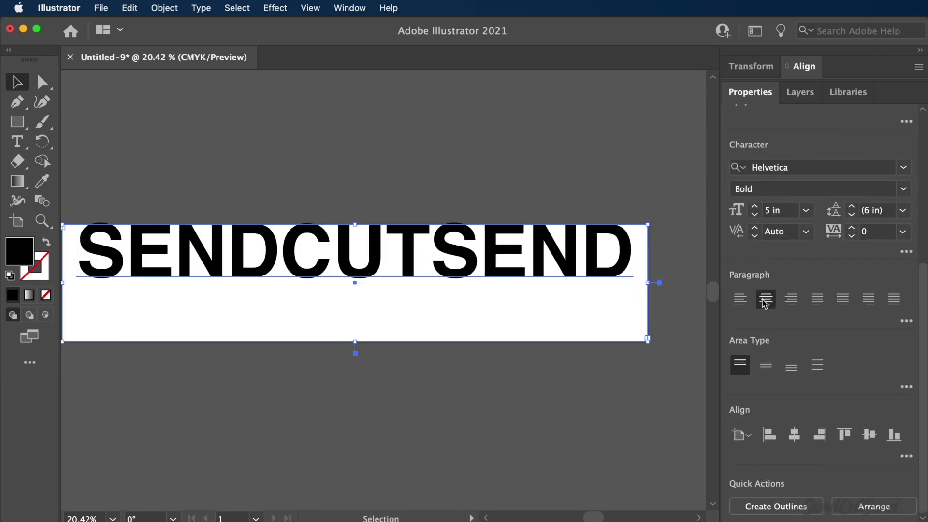
{"action": "left_click", "coordinate": [762, 363]}
{"action": "left_click", "coordinate": [417, 358]}
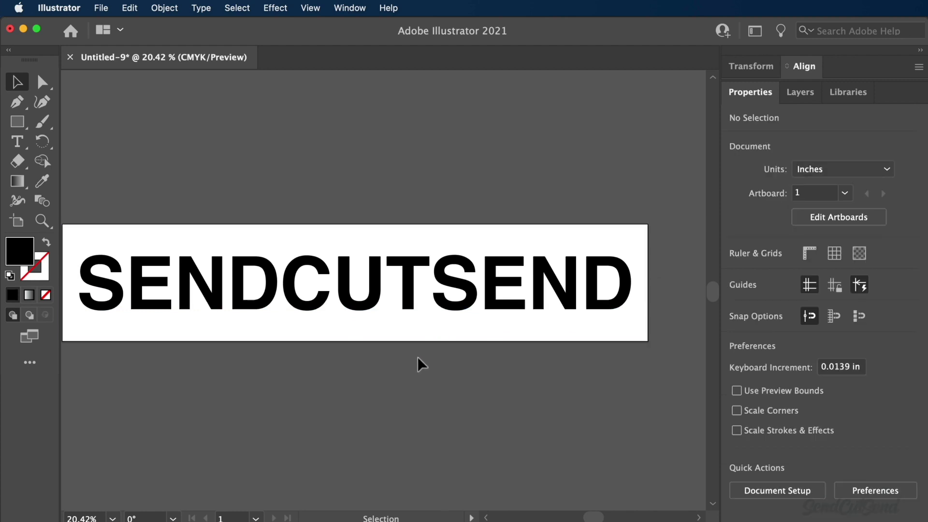
- Select the SENDCUTSEND text object and apply Create Outlines from its context menu
{"action": "scroll", "coordinate": [418, 357], "scroll_direction": "left", "scroll_amount": 2}
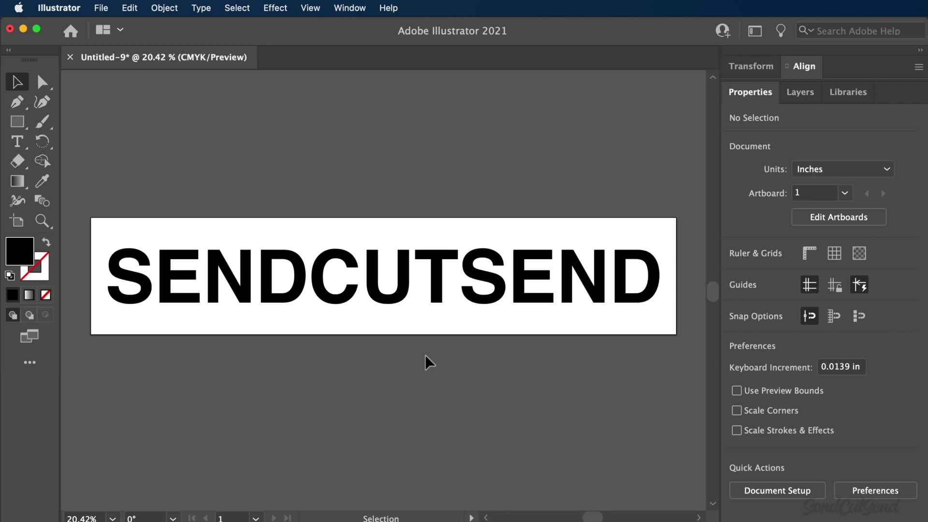
{"action": "scroll", "coordinate": [434, 352], "scroll_direction": "up", "scroll_amount": 1}
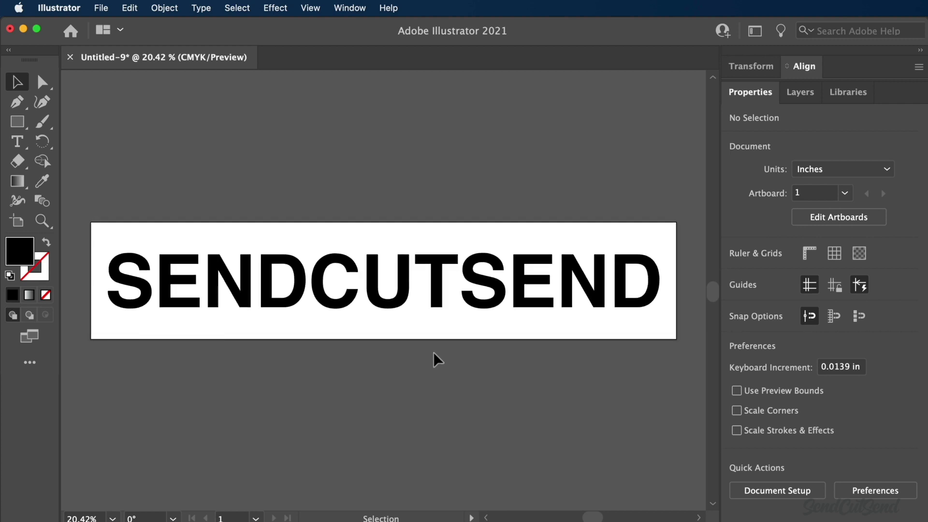
{"action": "right_click", "coordinate": [398, 300]}
{"action": "double_click", "coordinate": [397, 301]}
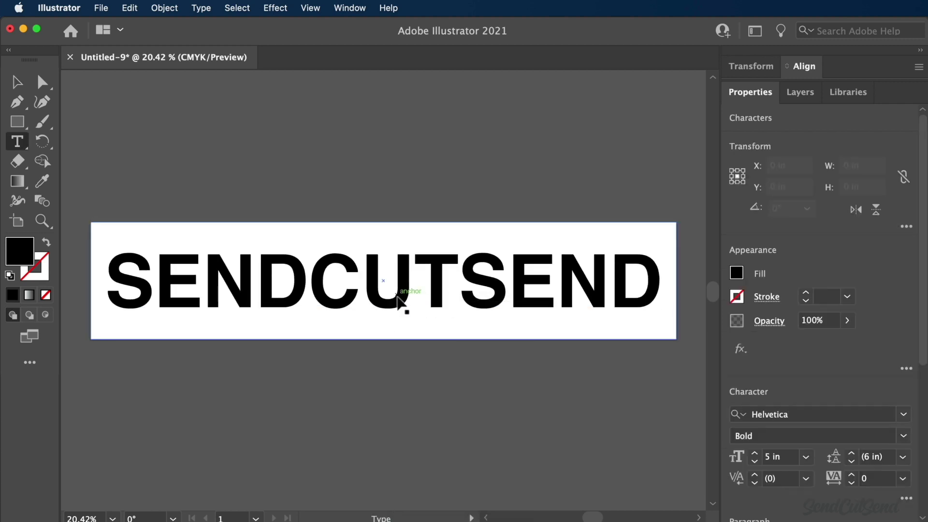
{"action": "right_click", "coordinate": [406, 299]}
{"action": "key", "text": "Escape"}
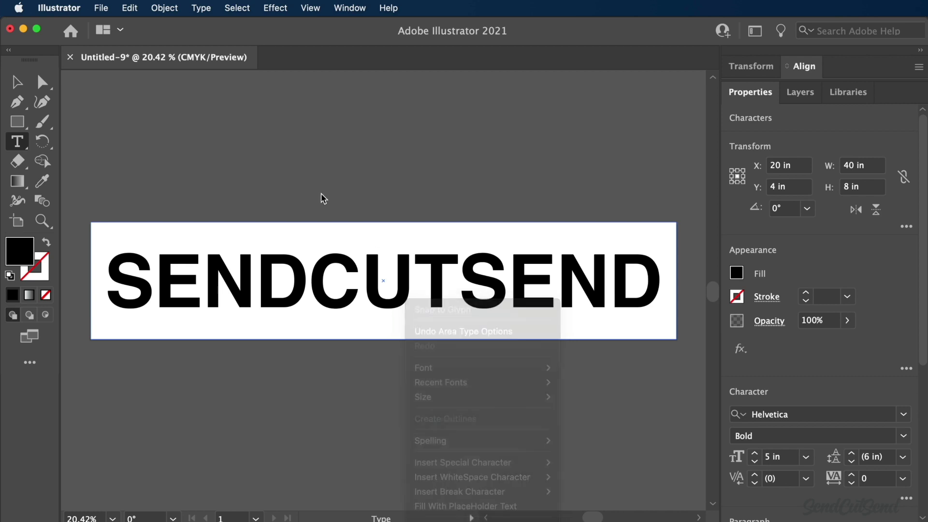
{"action": "key", "text": "Escape"}
{"action": "right_click", "coordinate": [405, 266]}
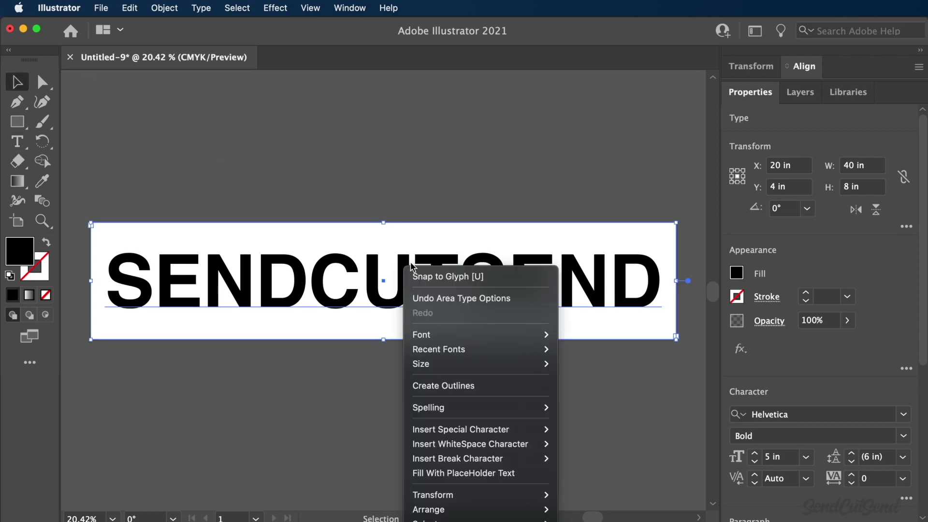
{"action": "left_click", "coordinate": [486, 385]}
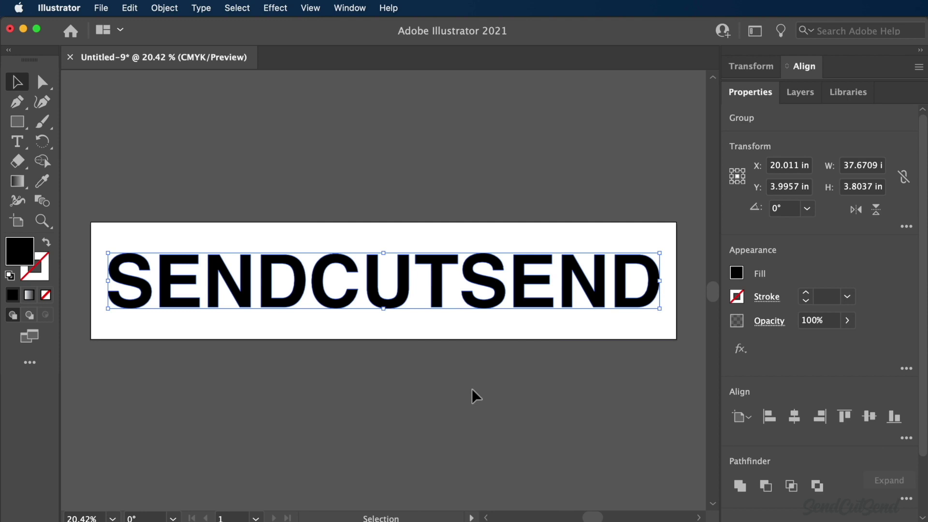
{"action": "key", "text": "a"}
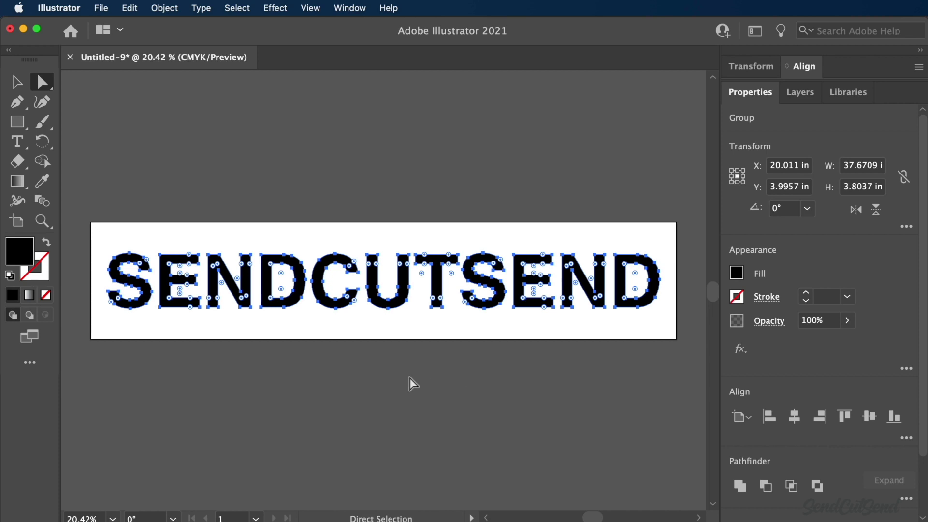
{"action": "left_click", "coordinate": [384, 373]}
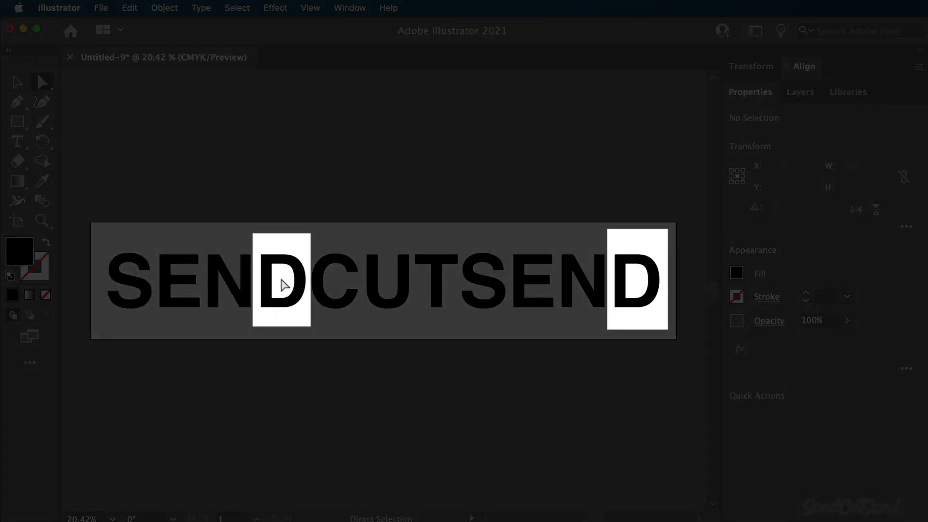
{"action": "scroll", "coordinate": [245, 312], "scroll_direction": "up", "scroll_amount": 5}
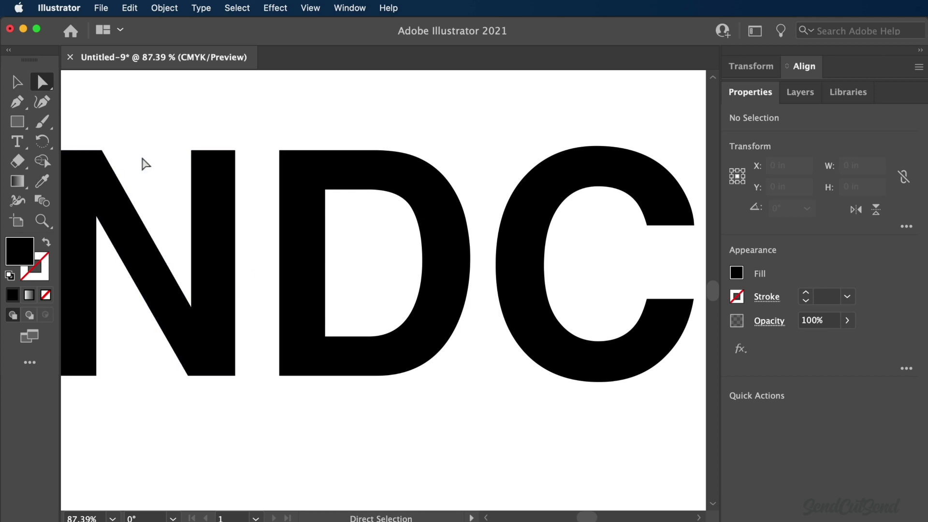
{"action": "left_click", "coordinate": [17, 122]}
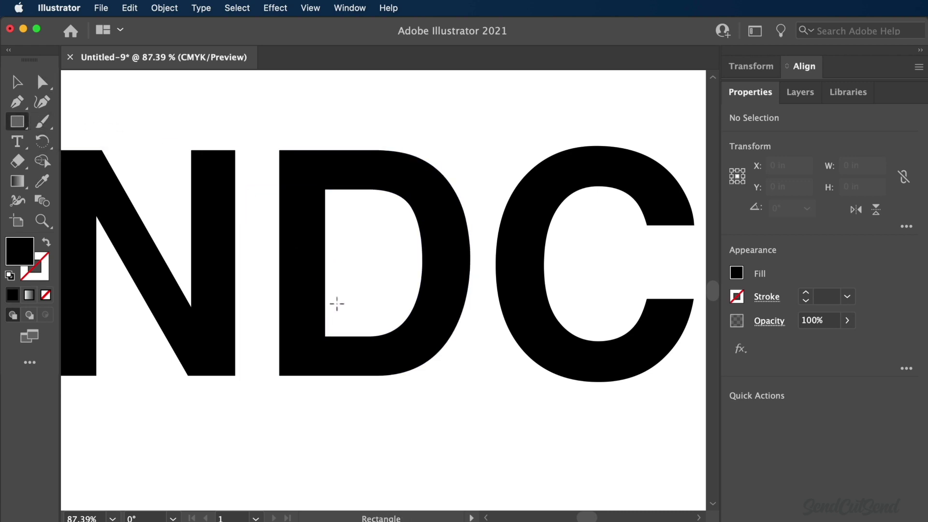
- Draw a 0.1875 in wide bar and place it against the first D's inner counter edge
{"action": "left_click_drag", "start_coordinate": [337, 304], "coordinate": [368, 377]}
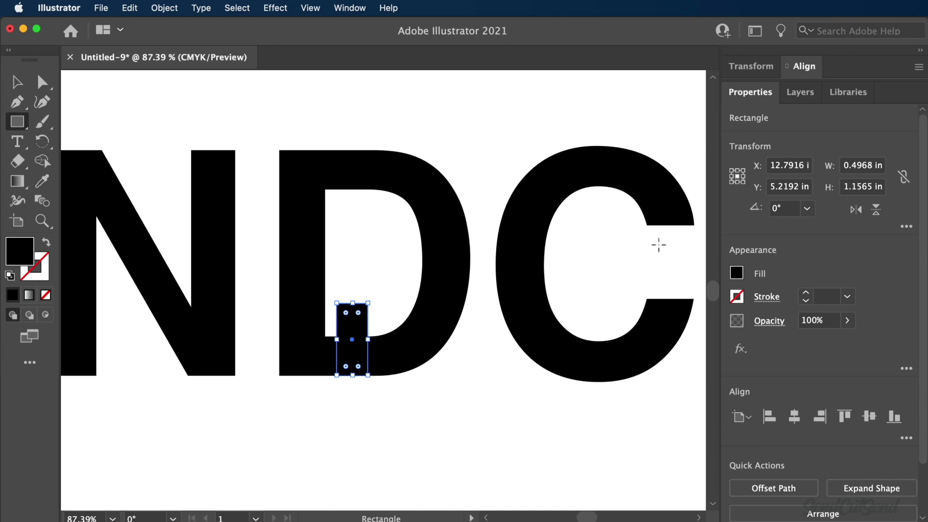
{"action": "left_click", "coordinate": [869, 167]}
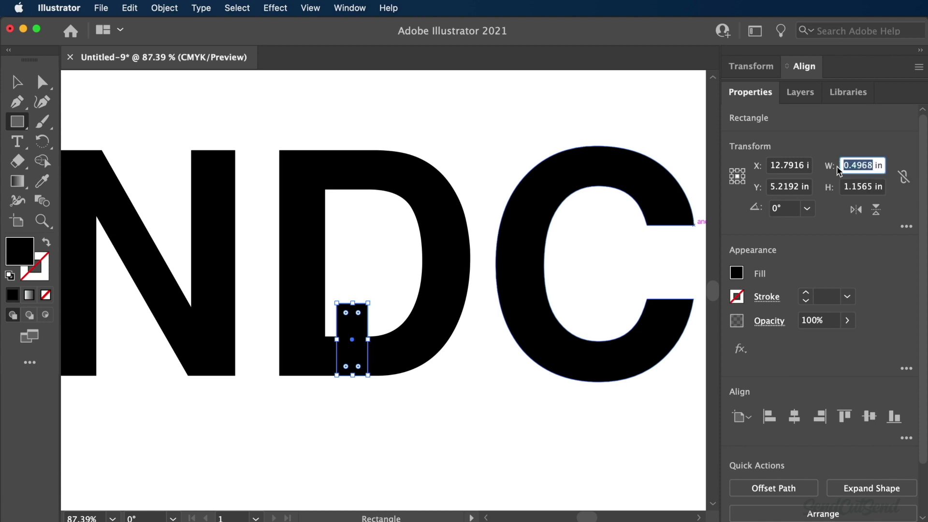
{"action": "type", "text": ".1875"}
{"action": "key", "text": "Return"}
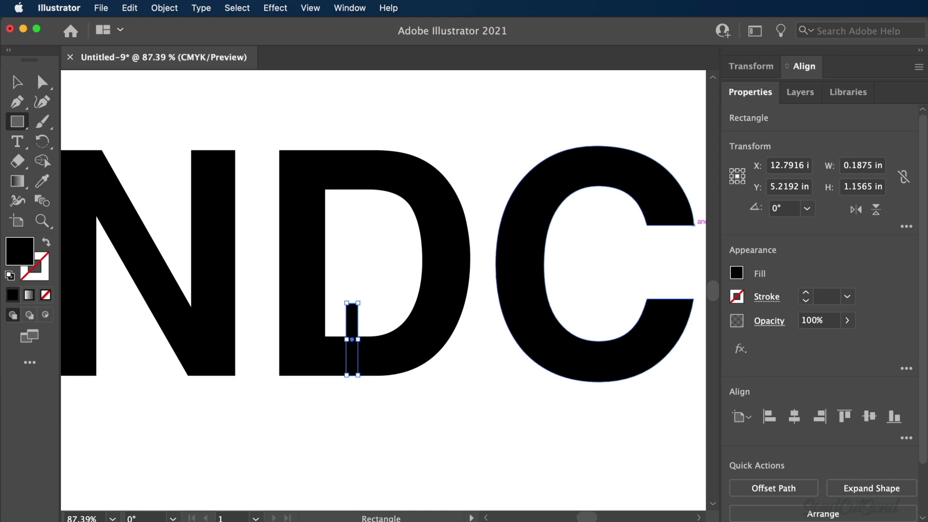
{"action": "left_click", "coordinate": [17, 83]}
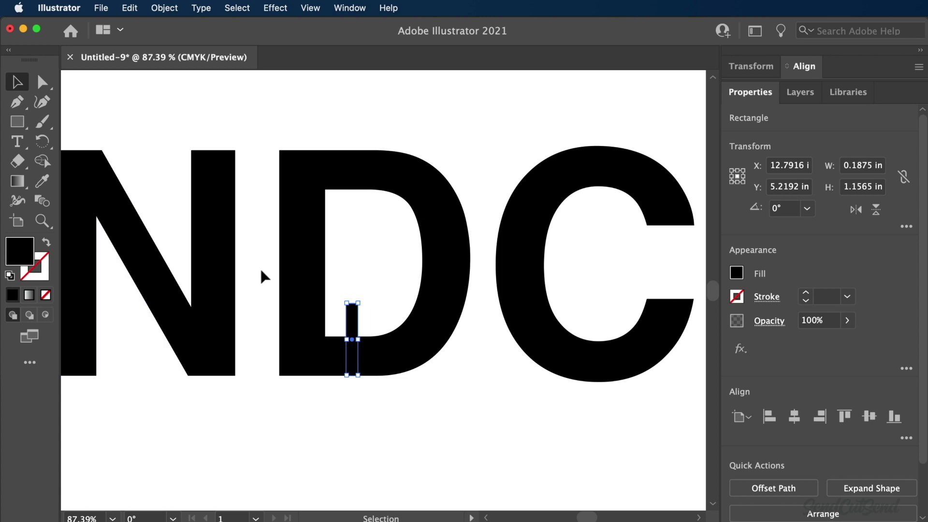
{"action": "scroll", "coordinate": [257, 311], "scroll_direction": "up", "scroll_amount": 5}
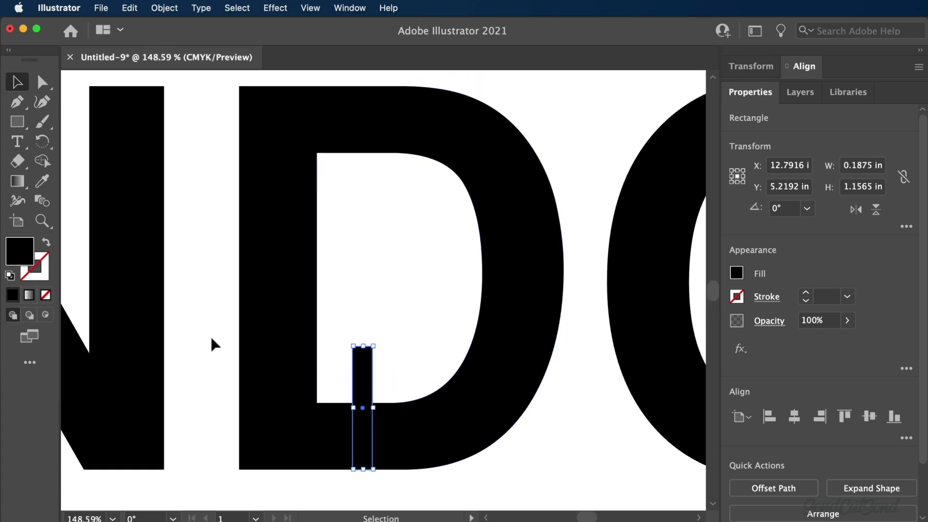
{"action": "left_click", "coordinate": [211, 338]}
{"action": "left_click_drag", "start_coordinate": [365, 375], "coordinate": [332, 394]}
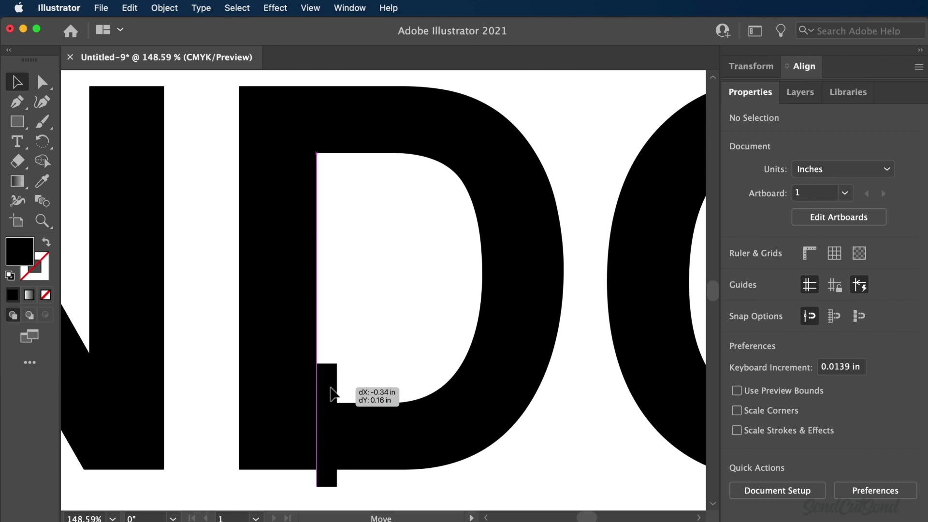
{"action": "left_click_drag", "start_coordinate": [330, 388], "coordinate": [330, 388]}
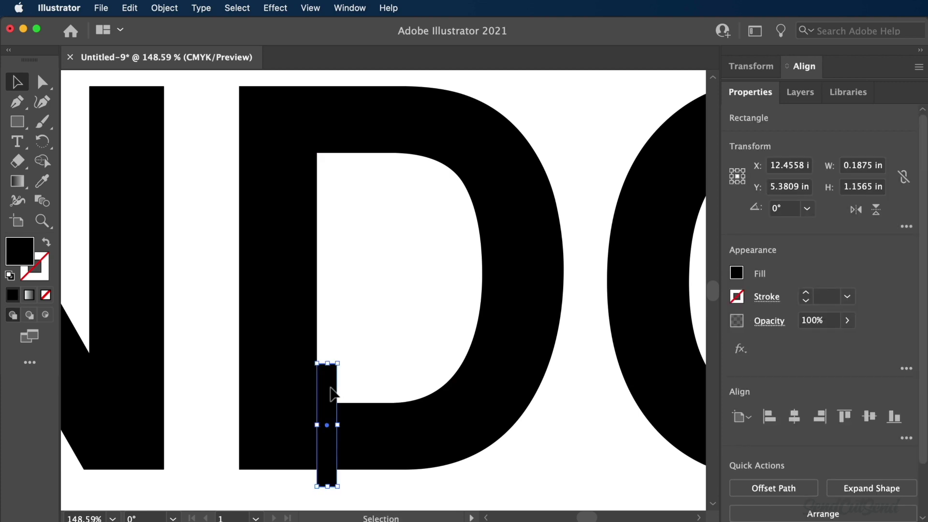
- Copy the bar straight across onto the last D
{"action": "scroll", "coordinate": [331, 388], "scroll_direction": "down", "scroll_amount": 5}
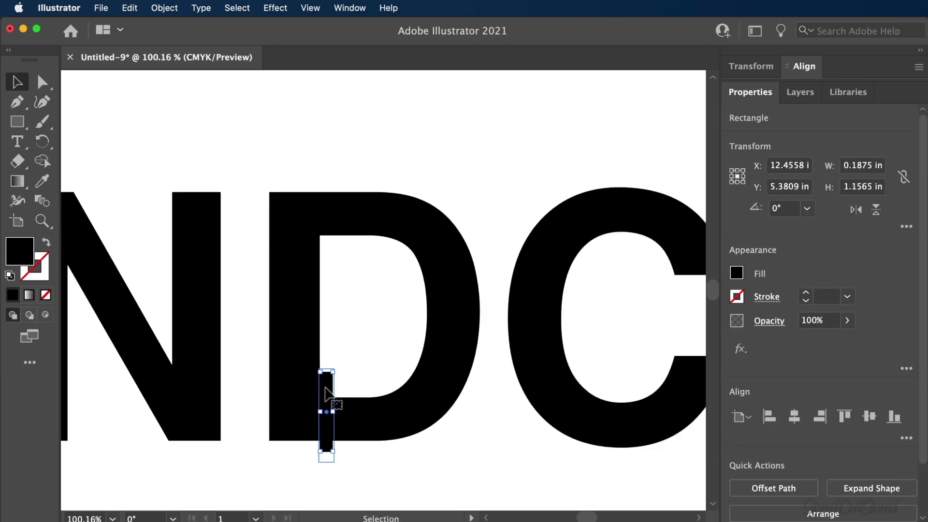
{"action": "scroll", "coordinate": [327, 394], "scroll_direction": "down", "scroll_amount": 2}
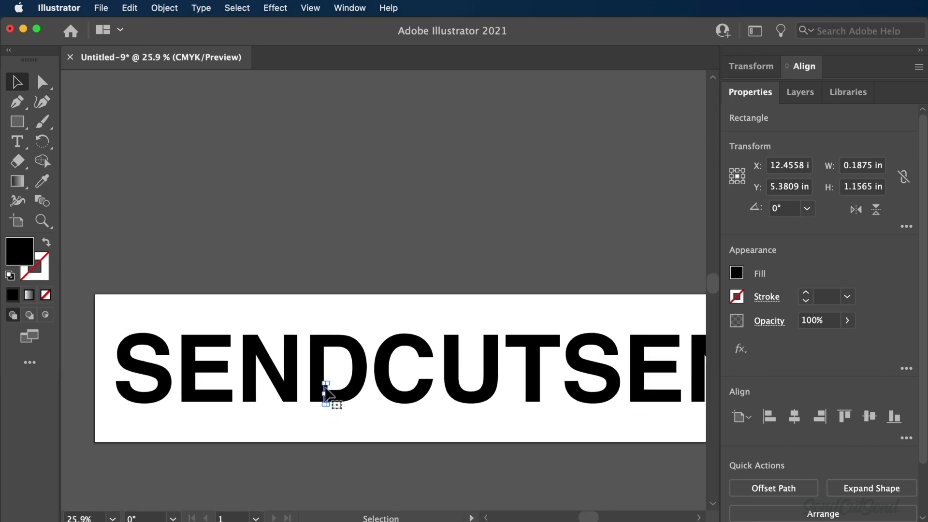
{"action": "scroll", "coordinate": [323, 389], "scroll_direction": "right", "scroll_amount": 5}
{"action": "scroll", "coordinate": [323, 389], "scroll_direction": "down", "scroll_amount": 2}
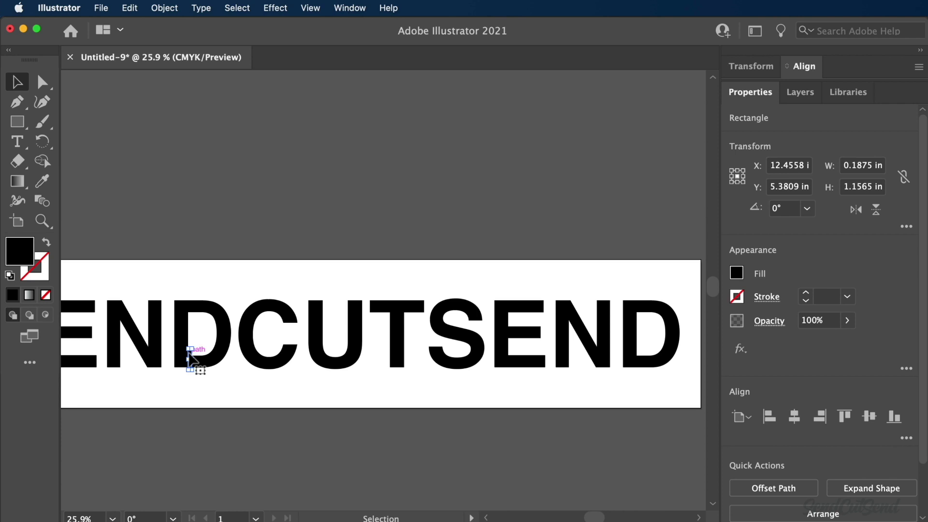
{"action": "left_click_drag", "start_coordinate": [191, 357], "coordinate": [639, 369]}
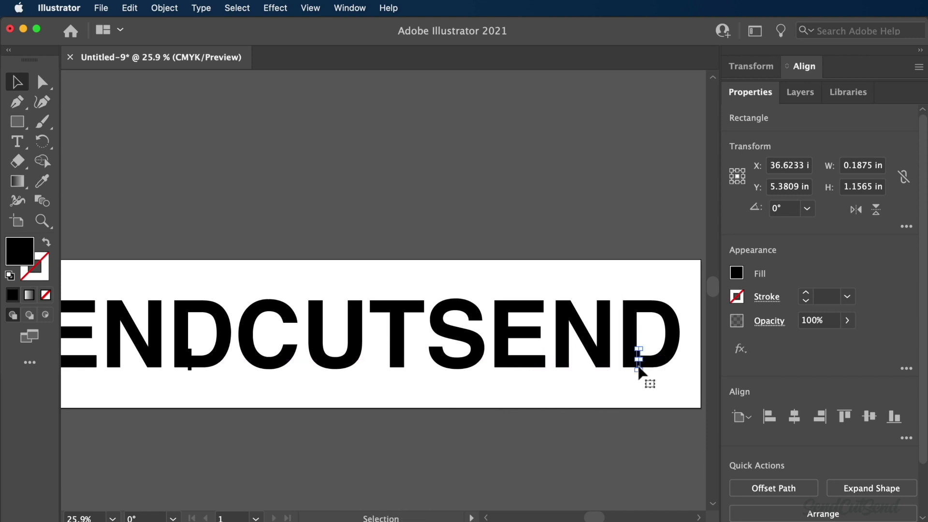
{"action": "left_click", "coordinate": [599, 373]}
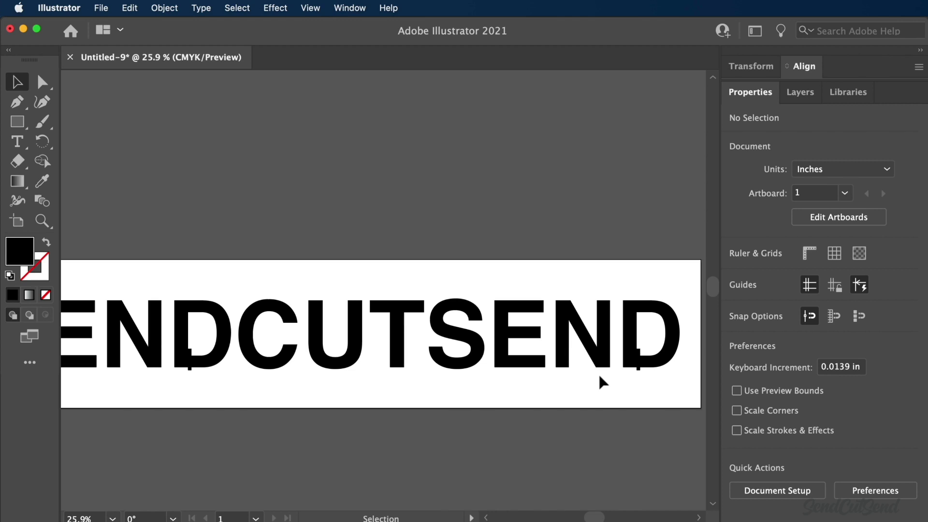
- Select the outlined letters plus both D bars and apply Pathfinder Trim
{"action": "left_click", "coordinate": [363, 7]}
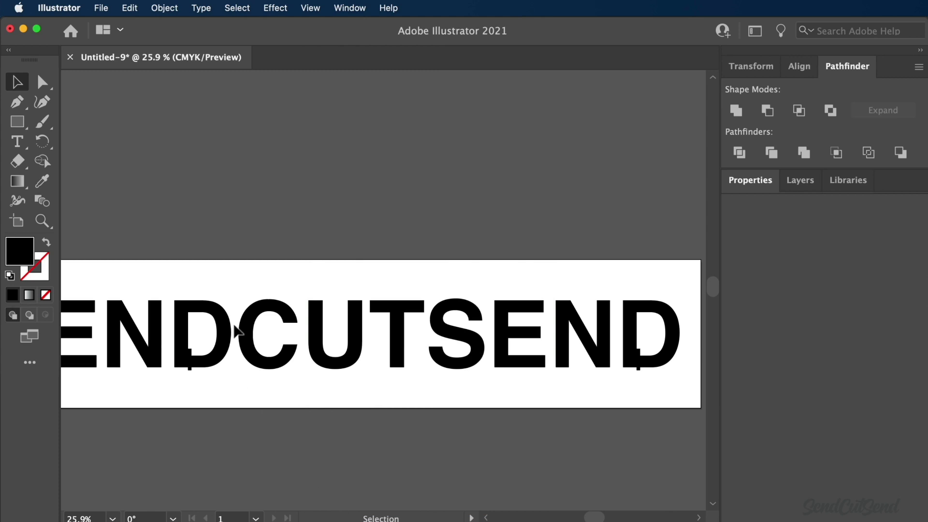
{"action": "left_click", "coordinate": [247, 319]}
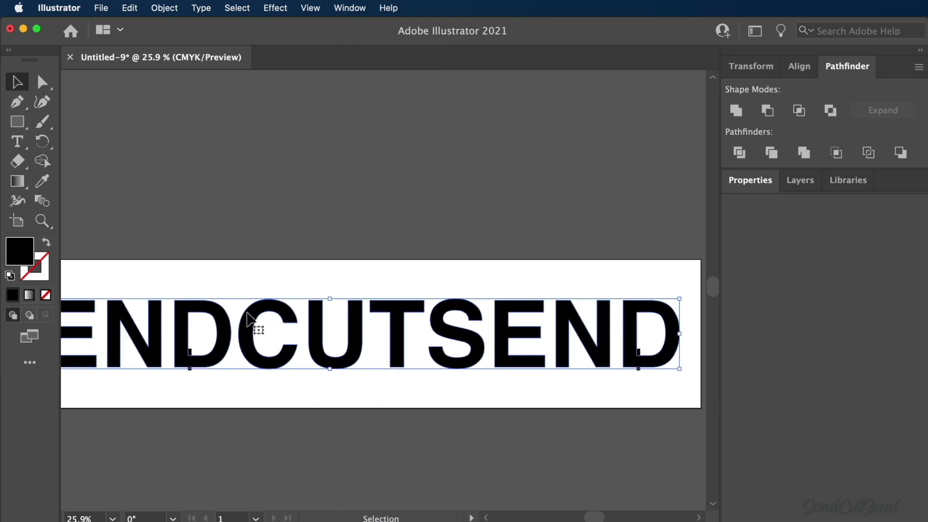
{"action": "left_click", "coordinate": [190, 355], "text": "shift"}
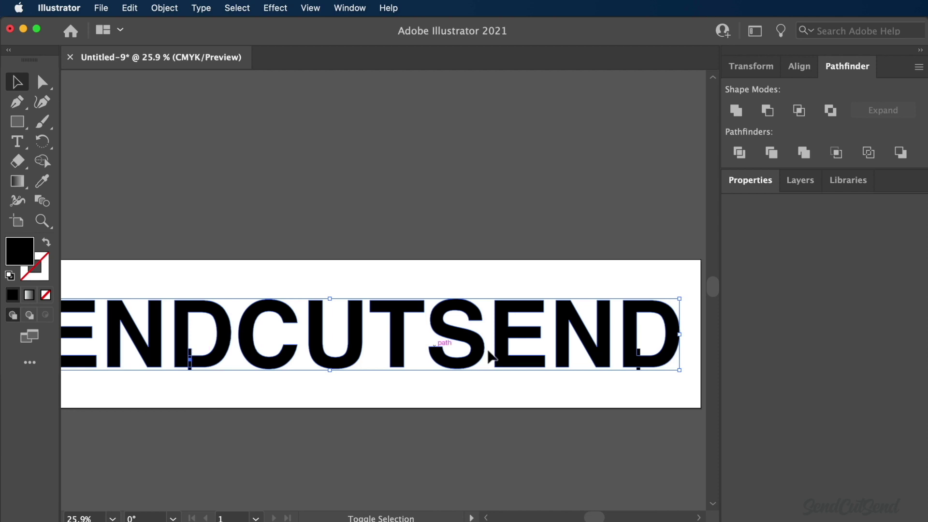
{"action": "left_click", "coordinate": [640, 352], "text": "shift"}
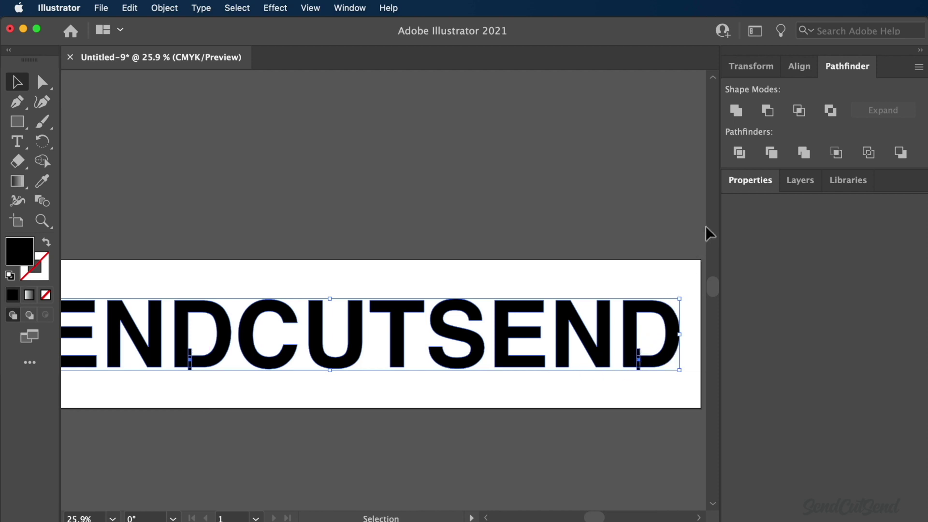
{"action": "left_click", "coordinate": [773, 156]}
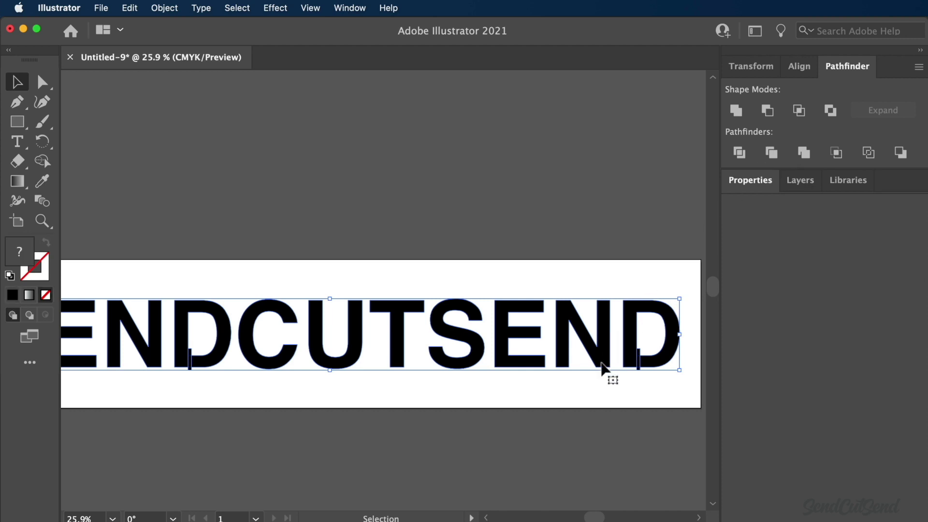
- Isolate and delete the leftover bar piece in the D
{"action": "scroll", "coordinate": [599, 380], "scroll_direction": "up", "scroll_amount": 3}
{"action": "scroll", "coordinate": [602, 375], "scroll_direction": "up", "scroll_amount": 4}
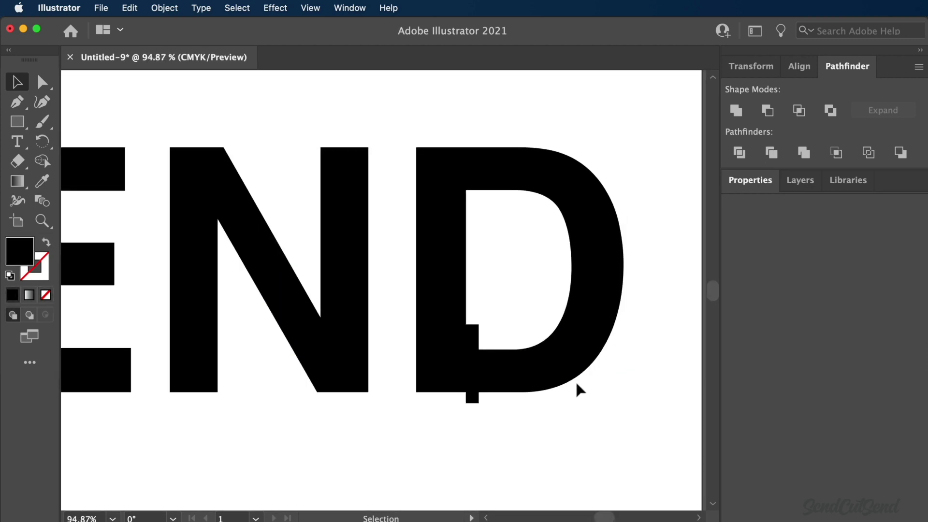
{"action": "double_click", "coordinate": [472, 346]}
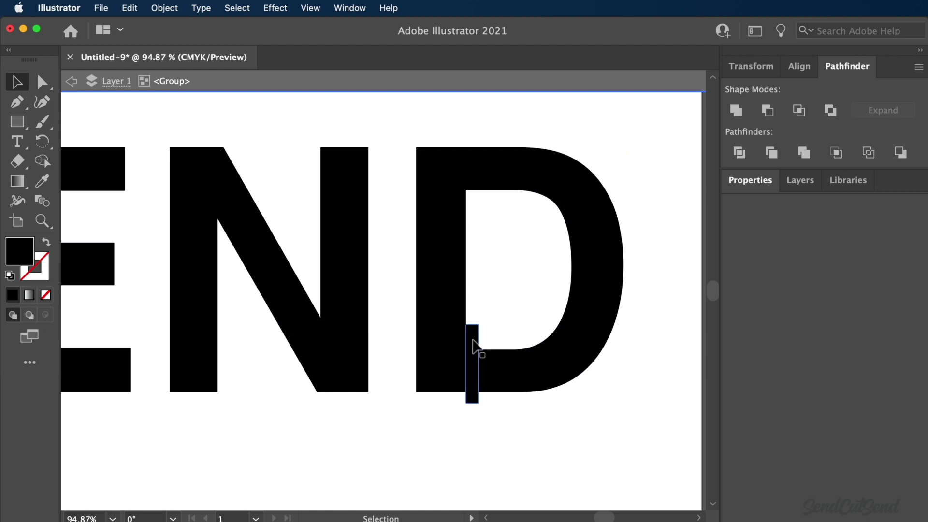
{"action": "key", "text": "Delete"}
{"action": "double_click", "coordinate": [473, 429]}
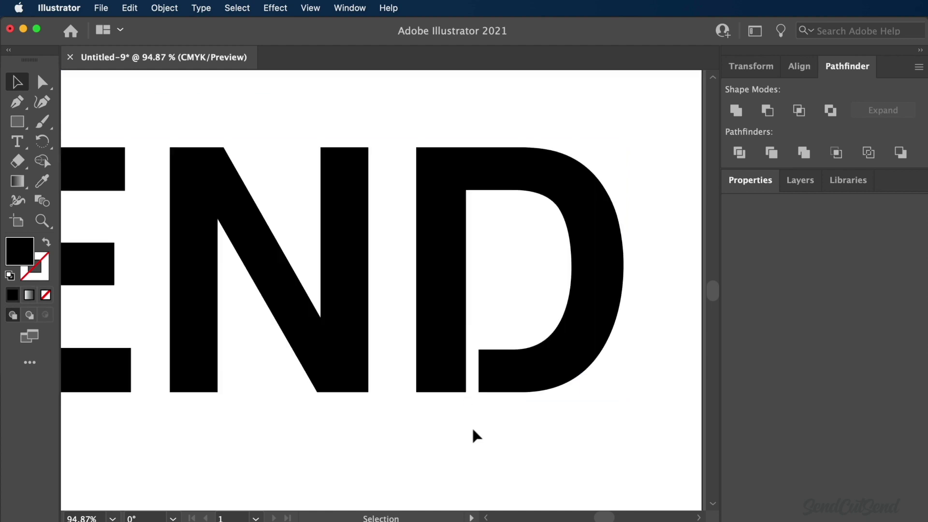
{"action": "double_click", "coordinate": [474, 320]}
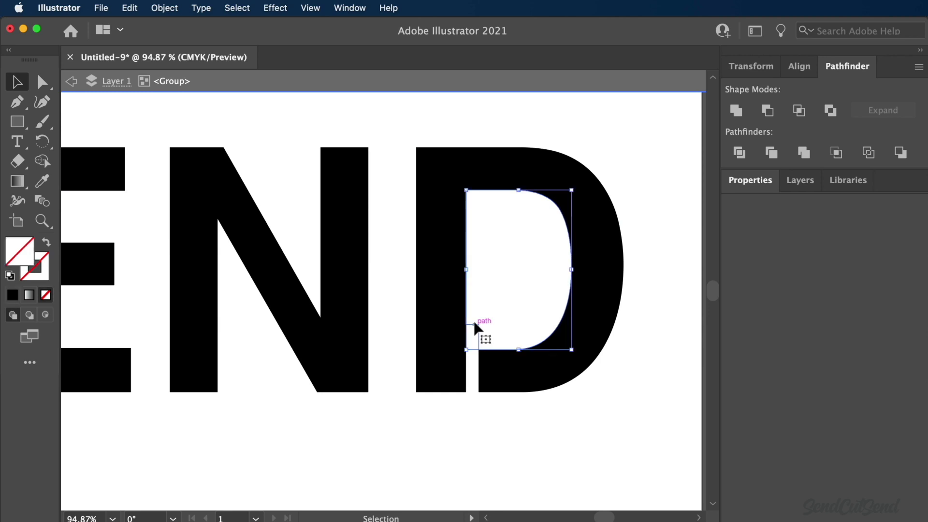
{"action": "key", "text": "super+shift+a"}
- Isolate and delete the thin stray path beside the D, then deselect
{"action": "scroll", "coordinate": [474, 319], "scroll_direction": "left", "scroll_amount": 5}
{"action": "scroll", "coordinate": [473, 324], "scroll_direction": "down", "scroll_amount": 3}
{"action": "scroll", "coordinate": [475, 329], "scroll_direction": "right", "scroll_amount": 5}
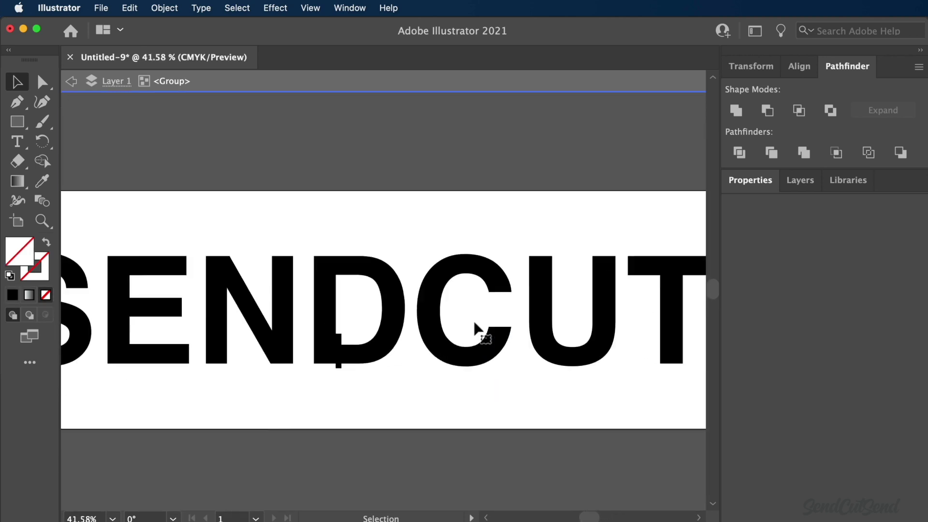
{"action": "scroll", "coordinate": [473, 329], "scroll_direction": "left", "scroll_amount": 3}
{"action": "double_click", "coordinate": [442, 357]}
{"action": "key", "text": "Delete"}
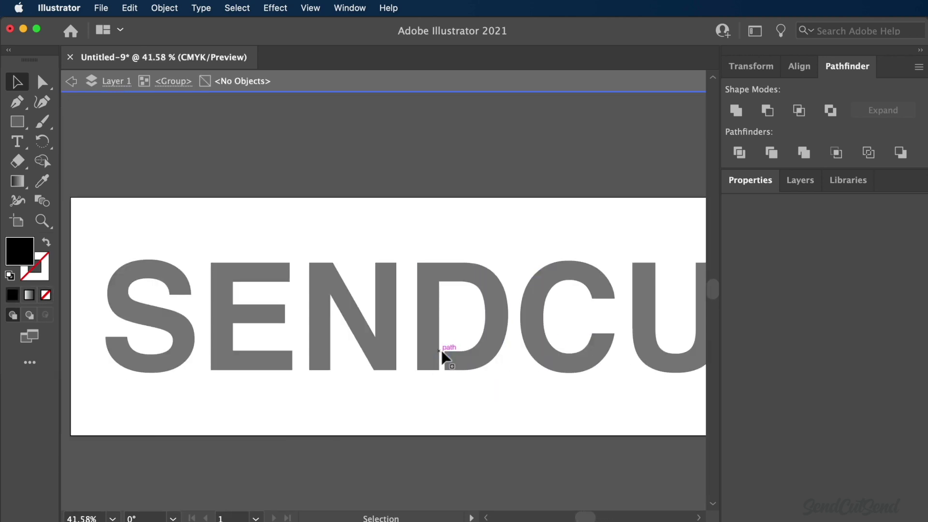
{"action": "double_click", "coordinate": [440, 386]}
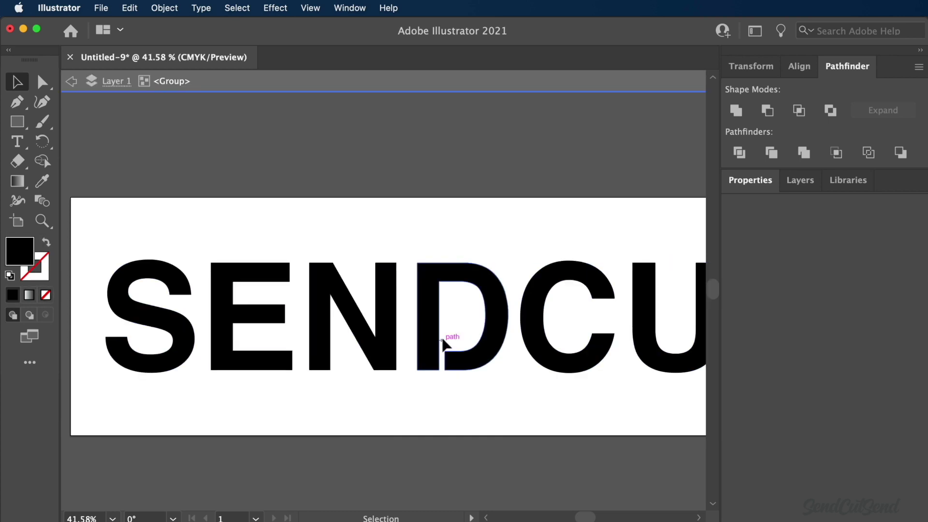
{"action": "double_click", "coordinate": [442, 343]}
{"action": "scroll", "coordinate": [443, 346], "scroll_direction": "up", "scroll_amount": 4}
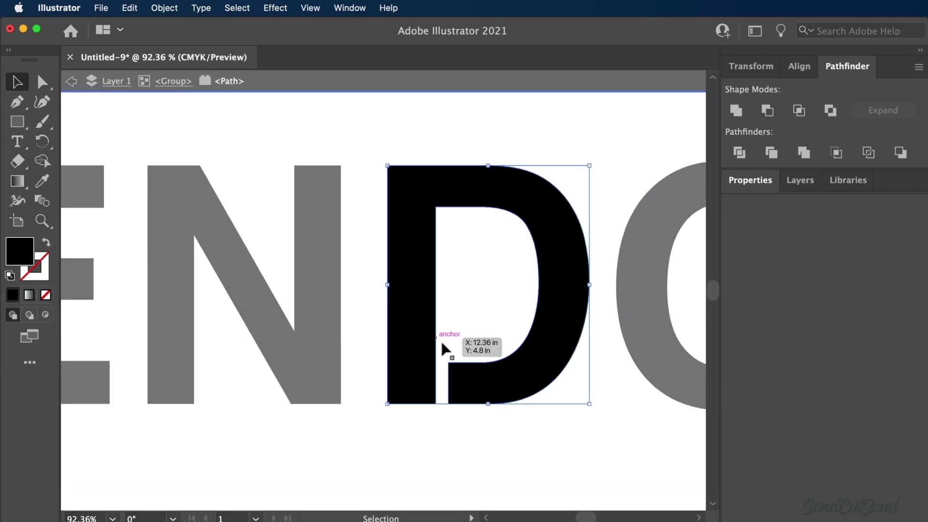
{"action": "double_click", "coordinate": [444, 340]}
{"action": "key", "text": "super+shift+a"}
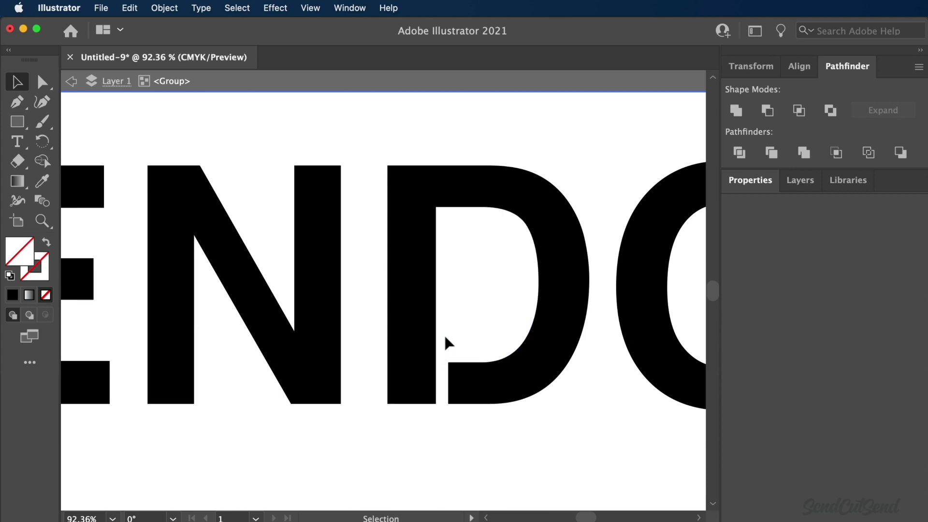
- Inspect the D counters in Outline view, then exit isolation and return to Preview
{"action": "key", "text": "super+y"}
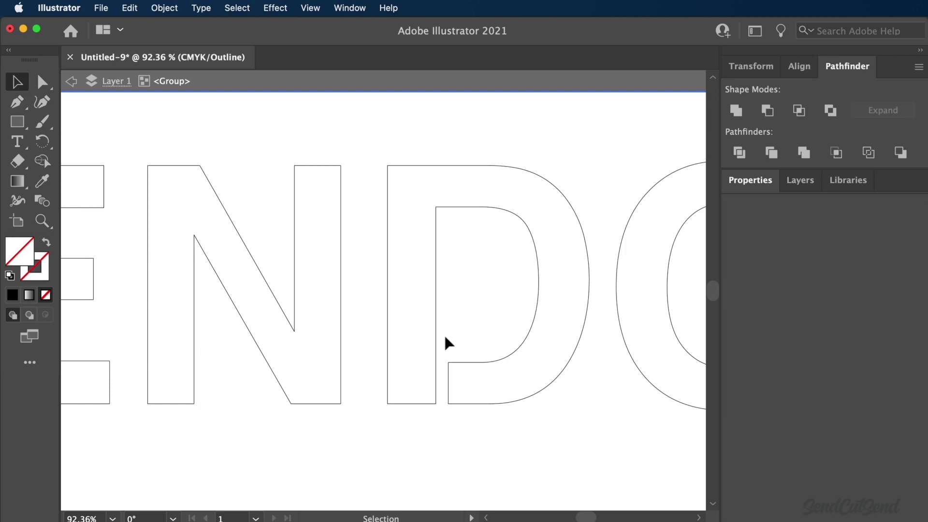
{"action": "scroll", "coordinate": [445, 337], "scroll_direction": "down", "scroll_amount": 5}
{"action": "scroll", "coordinate": [445, 338], "scroll_direction": "right", "scroll_amount": 6}
{"action": "scroll", "coordinate": [445, 338], "scroll_direction": "down", "scroll_amount": 2}
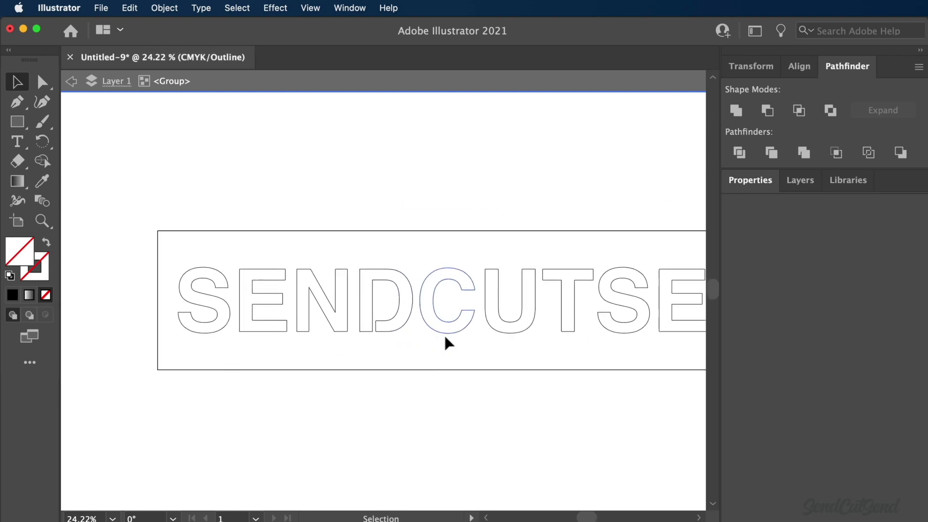
{"action": "scroll", "coordinate": [445, 338], "scroll_direction": "right", "scroll_amount": 5}
{"action": "scroll", "coordinate": [445, 338], "scroll_direction": "up", "scroll_amount": 1}
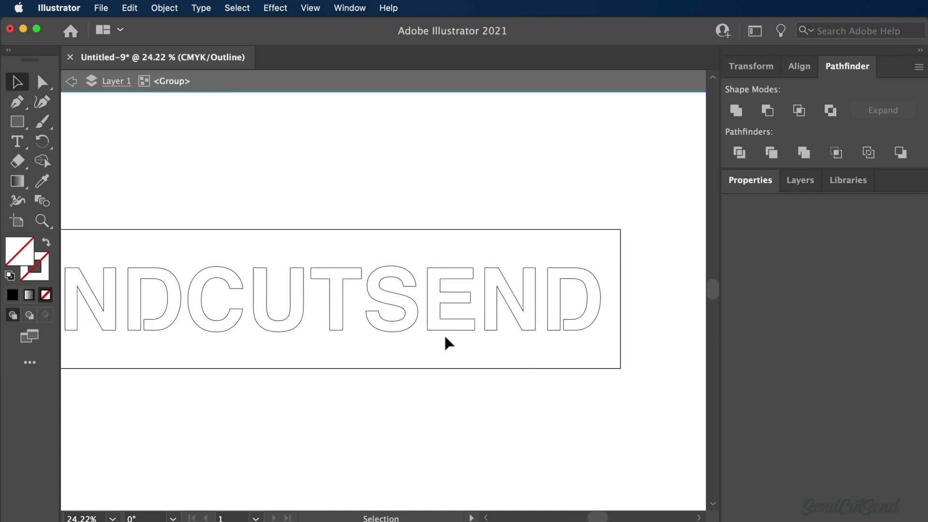
{"action": "scroll", "coordinate": [445, 338], "scroll_direction": "left", "scroll_amount": 5}
{"action": "scroll", "coordinate": [446, 338], "scroll_direction": "up", "scroll_amount": 1}
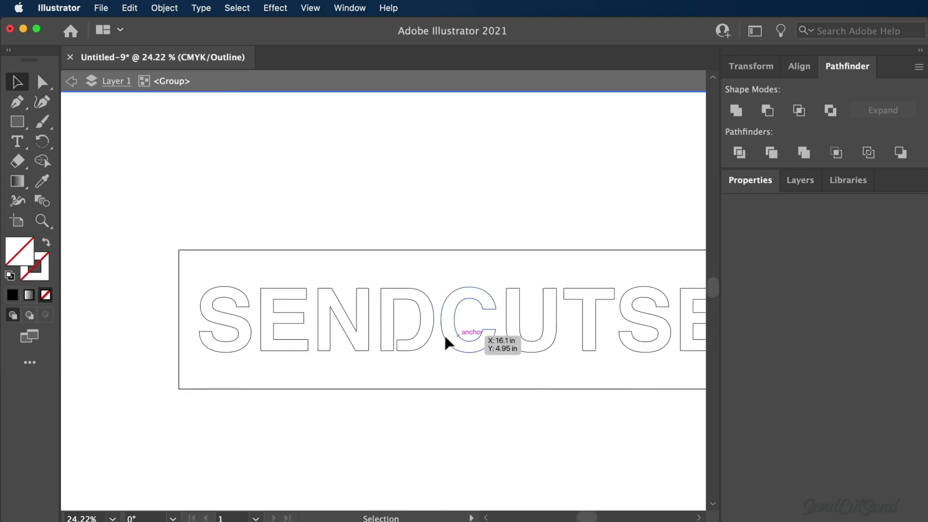
{"action": "left_click", "coordinate": [72, 81]}
{"action": "key", "text": "super+y"}
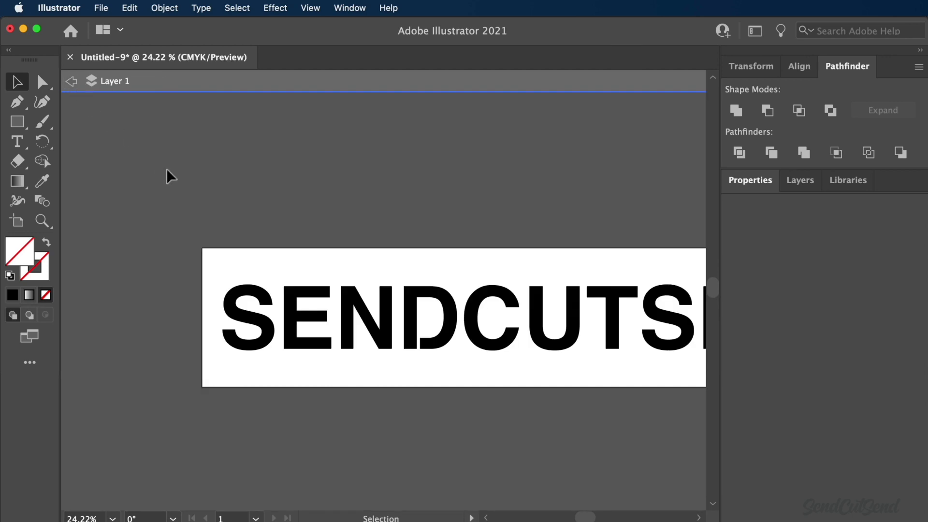
- Draw a rectangle from corner to corner of the artboard and fill it dark grey
{"action": "scroll", "coordinate": [167, 169], "scroll_direction": "right", "scroll_amount": 5}
{"action": "scroll", "coordinate": [166, 169], "scroll_direction": "down", "scroll_amount": 2}
{"action": "scroll", "coordinate": [167, 169], "scroll_direction": "right", "scroll_amount": 3}
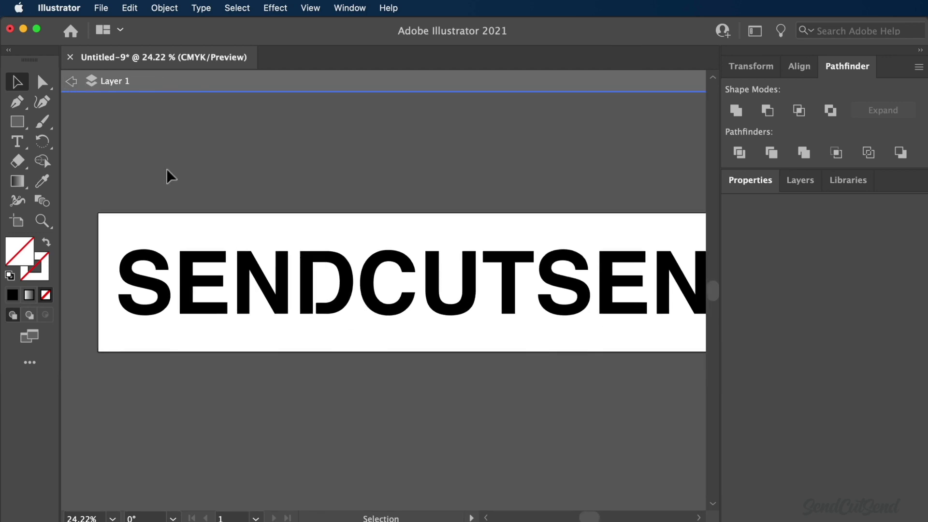
{"action": "scroll", "coordinate": [167, 169], "scroll_direction": "down", "scroll_amount": 2}
{"action": "scroll", "coordinate": [167, 169], "scroll_direction": "up", "scroll_amount": 2}
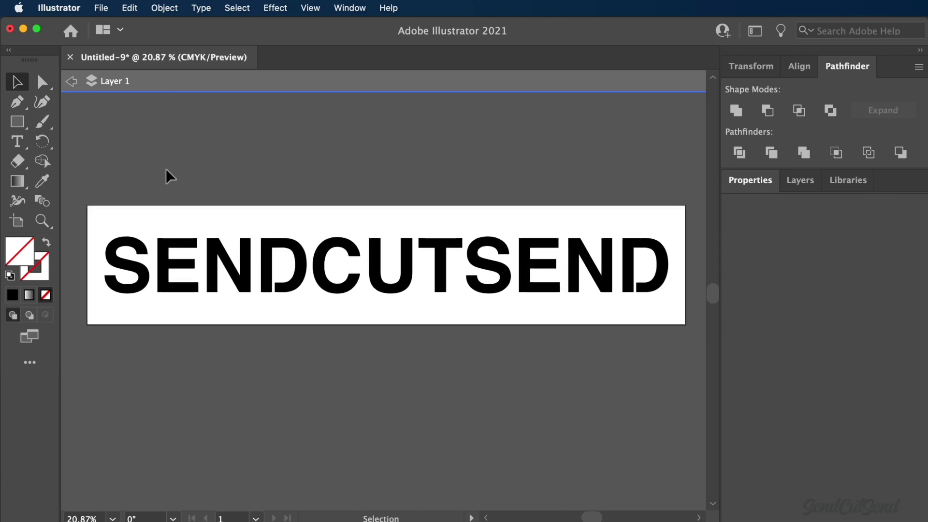
{"action": "left_click", "coordinate": [16, 121]}
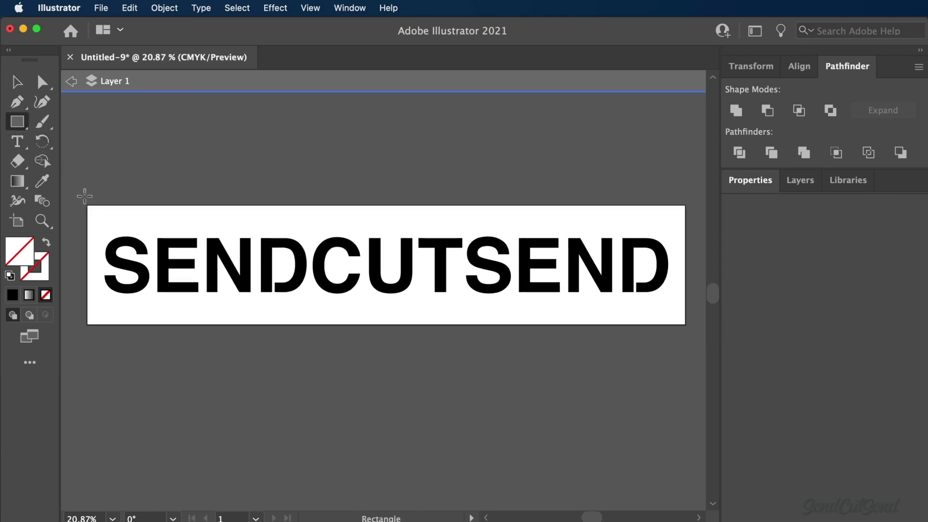
{"action": "left_click_drag", "start_coordinate": [87, 205], "coordinate": [685, 325]}
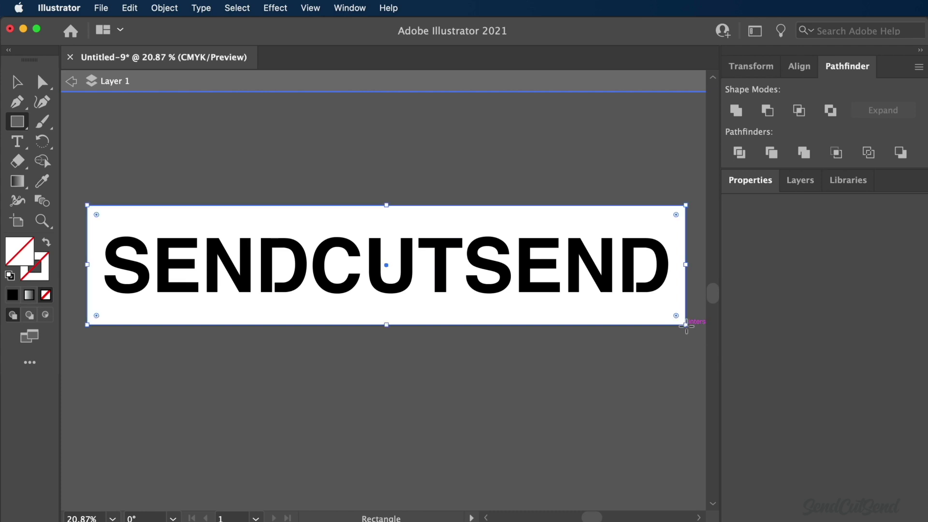
{"action": "double_click", "coordinate": [19, 254]}
{"action": "left_click", "coordinate": [515, 500]}
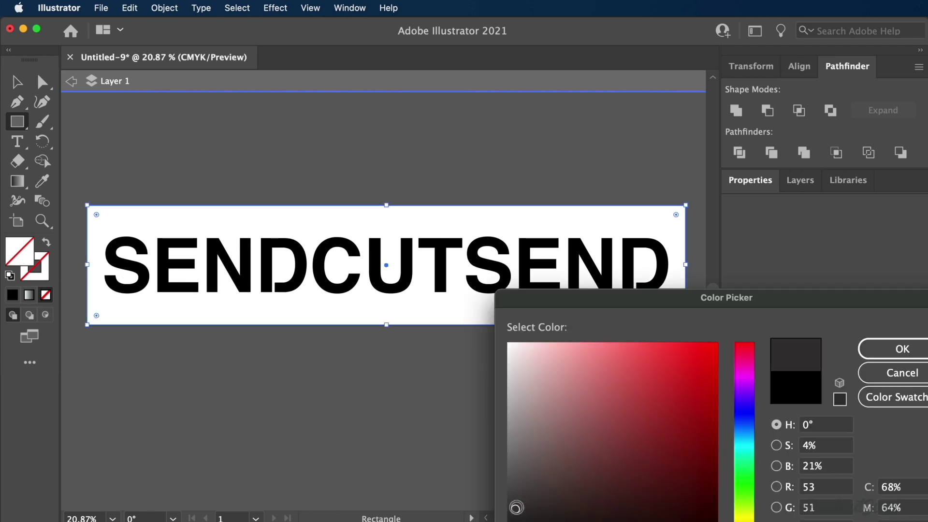
{"action": "key", "text": "Return"}
{"action": "left_click", "coordinate": [17, 81]}
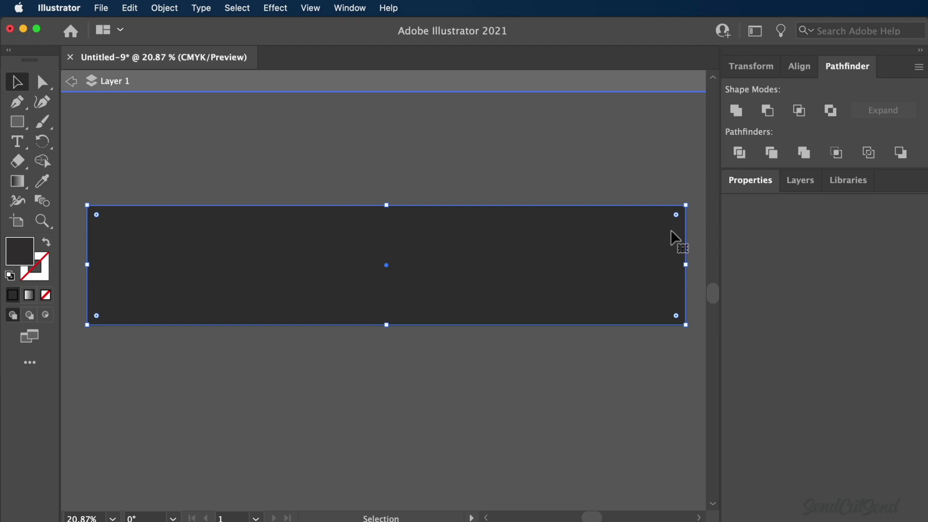
- Round the rectangle's top-right corner to a 1 in radius in the Transform panel
{"action": "key", "text": "shift+F8"}
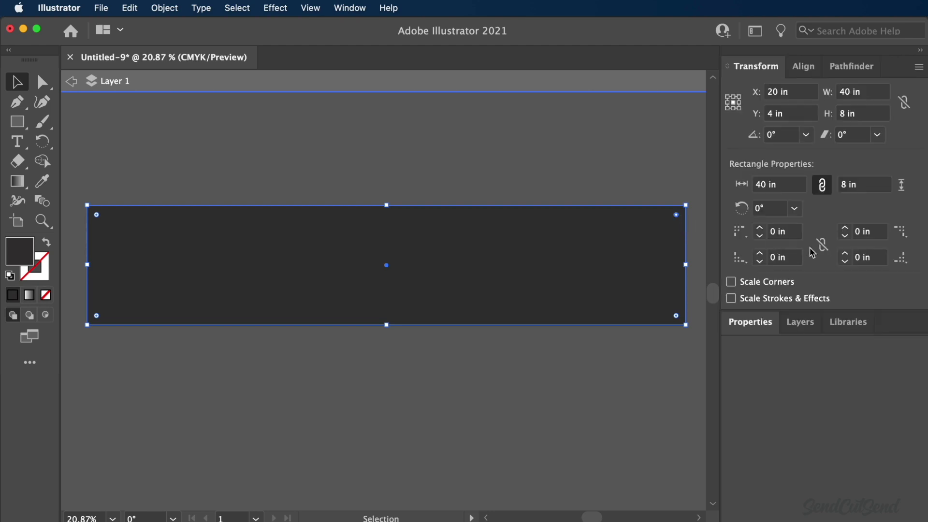
{"action": "left_click_drag", "start_coordinate": [677, 214], "coordinate": [675, 223]}
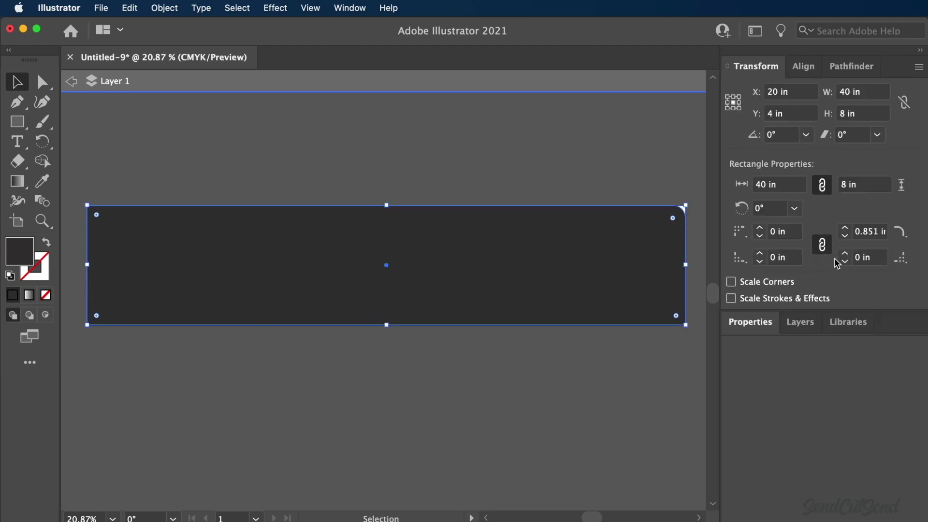
{"action": "left_click", "coordinate": [860, 235]}
{"action": "type", "text": "1"}
{"action": "key", "text": "Return"}
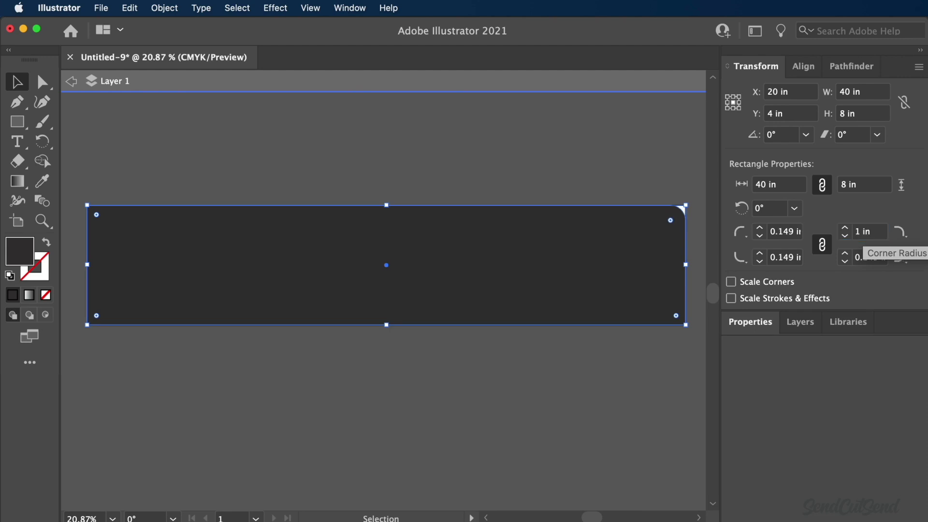
- Unlink the corner radii and set the remaining corners to 1 in
{"action": "left_click", "coordinate": [822, 245]}
{"action": "left_click", "coordinate": [783, 231]}
{"action": "type", "text": "1"}
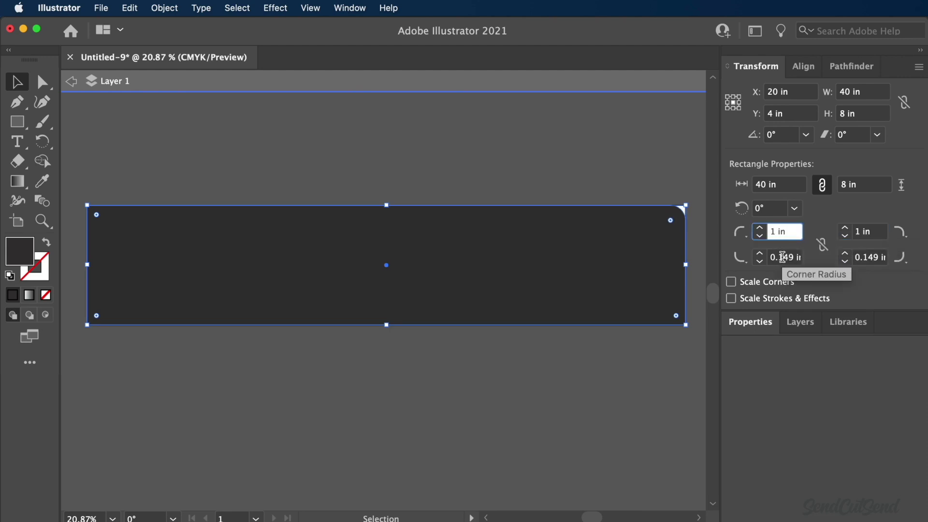
{"action": "key", "text": "Tab"}
{"action": "type", "text": "1"}
{"action": "key", "text": "Tab"}
{"action": "key", "text": "Tab"}
{"action": "type", "text": "1"}
{"action": "key", "text": "Return"}
{"action": "key", "text": "Escape"}
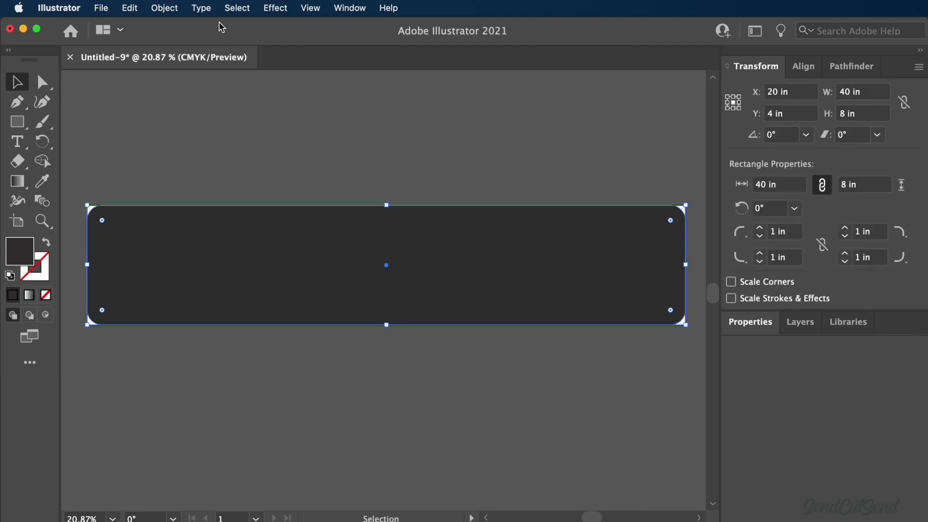
{"action": "left_click", "coordinate": [165, 8]}
- Send the rectangle to the back, select everything and apply Pathfinder Exclude
{"action": "left_click", "coordinate": [343, 86]}
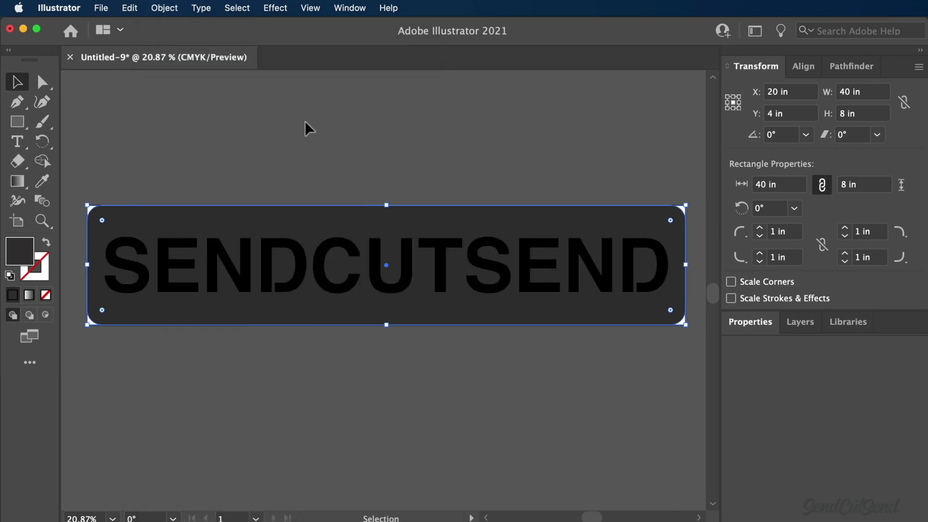
{"action": "left_click", "coordinate": [307, 128]}
{"action": "left_click", "coordinate": [245, 257]}
{"action": "left_click_drag", "start_coordinate": [94, 182], "coordinate": [699, 360]}
{"action": "left_click", "coordinate": [847, 66]}
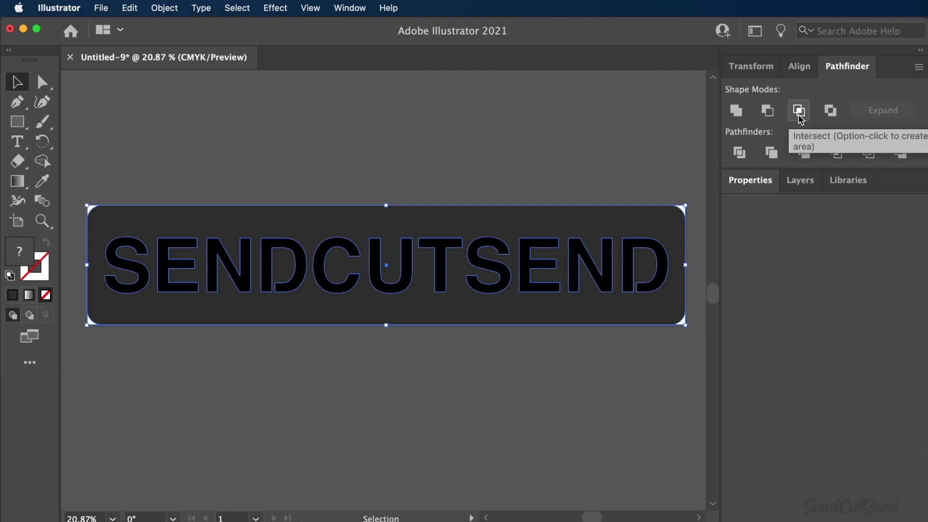
{"action": "left_click", "coordinate": [830, 112]}
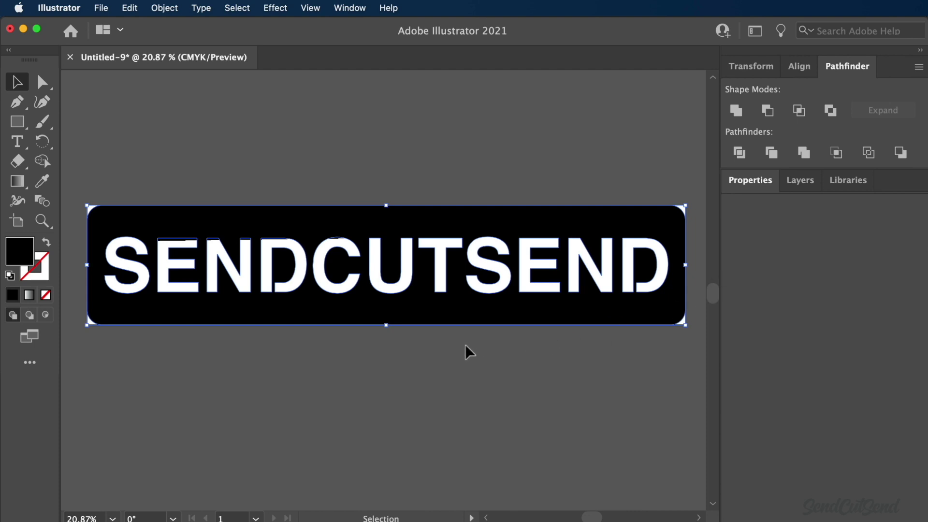
{"action": "left_click", "coordinate": [443, 355]}
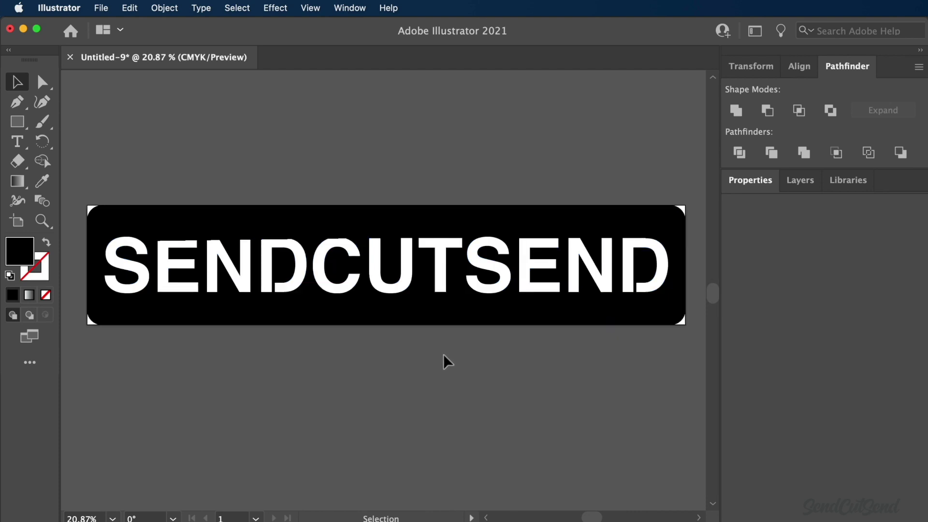
{"action": "scroll", "coordinate": [465, 385], "scroll_direction": "up", "scroll_amount": 1}
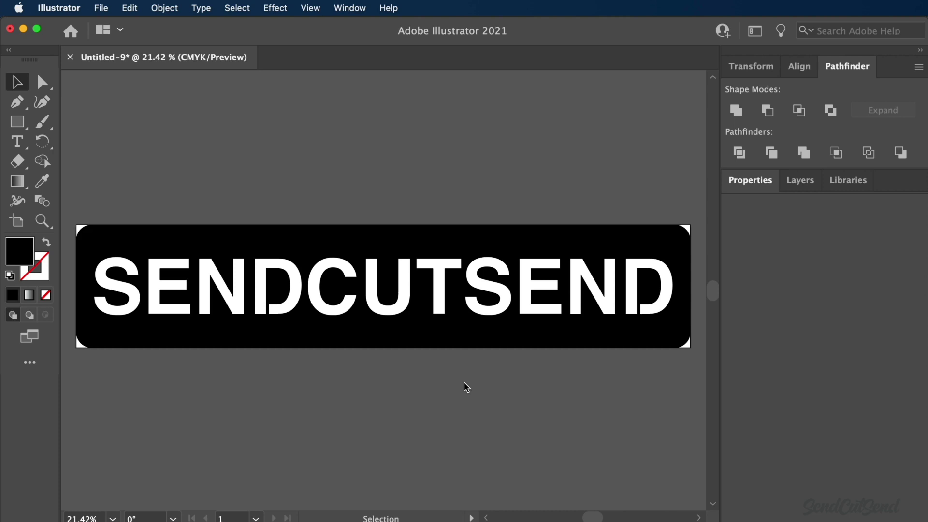
{"action": "key", "text": "super+y"}
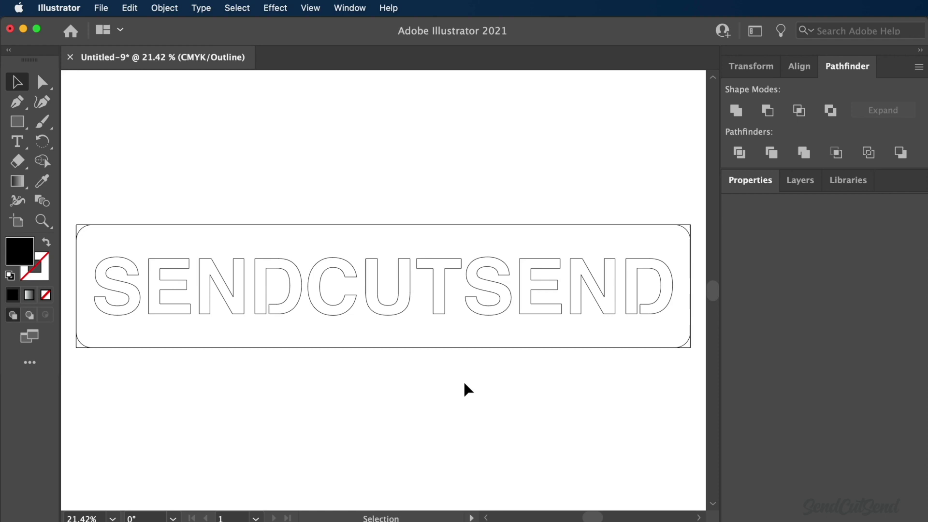
{"action": "key", "text": "super+y"}
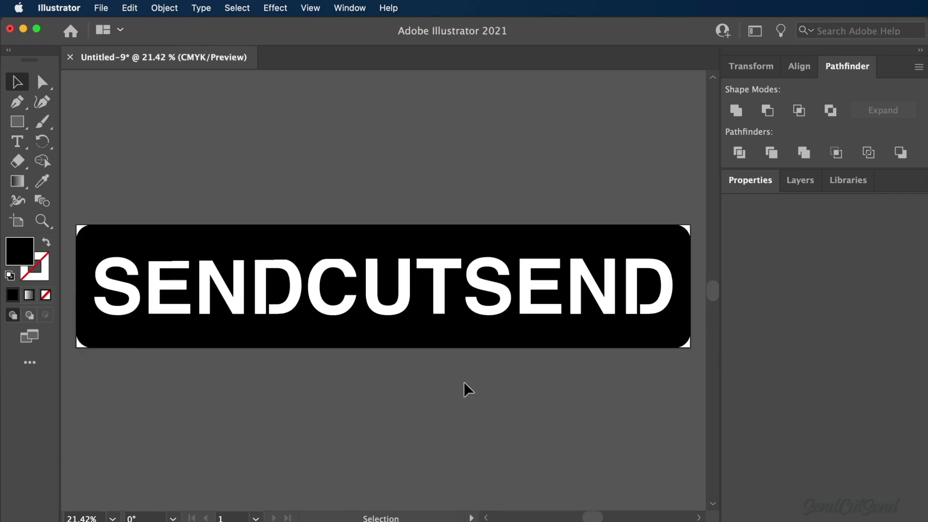